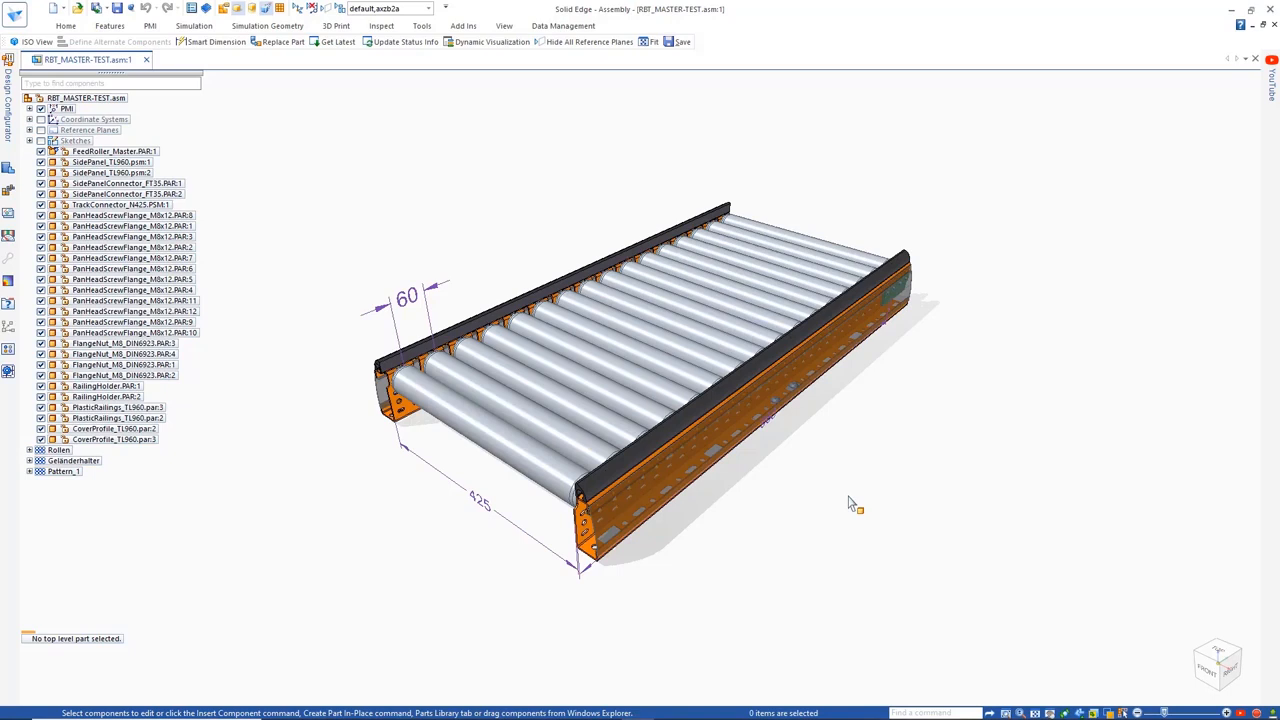
Open the Design Configurator and pick the conveyor assembly's components to configure with the Model Picker
middle_click_drag(848, 496, 848, 512)
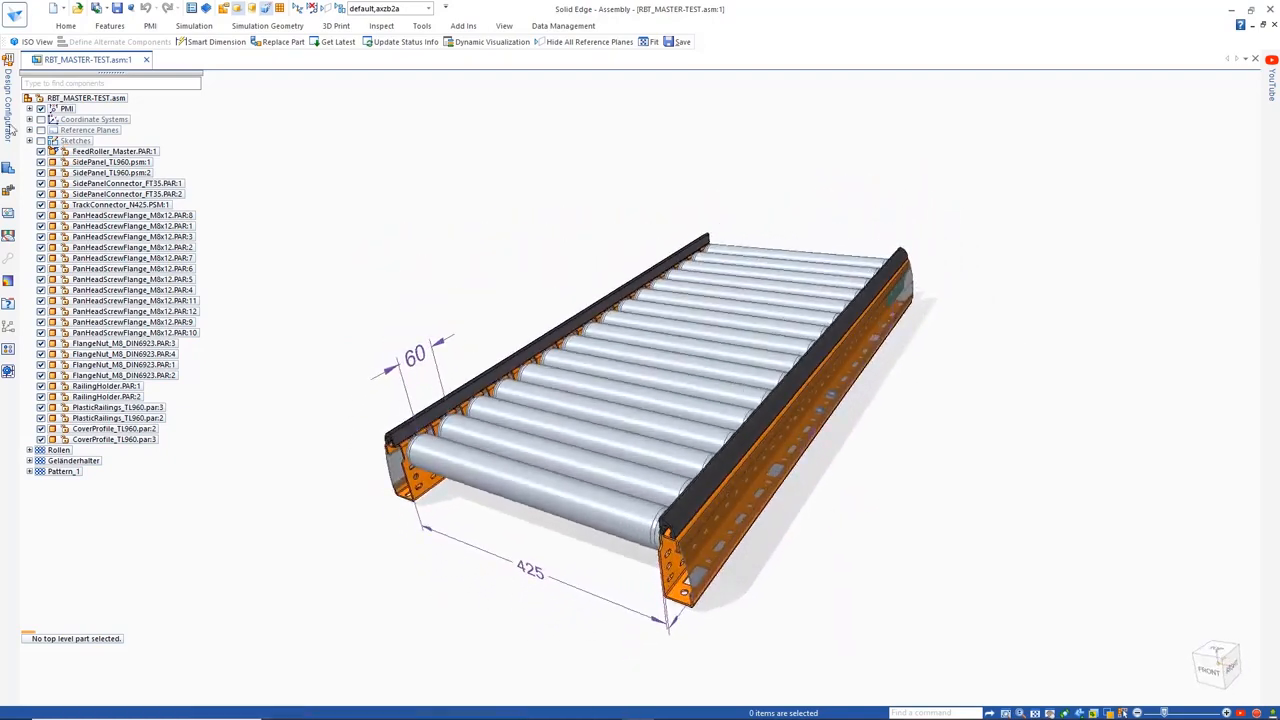
left_click(8, 114)
left_click(313, 56)
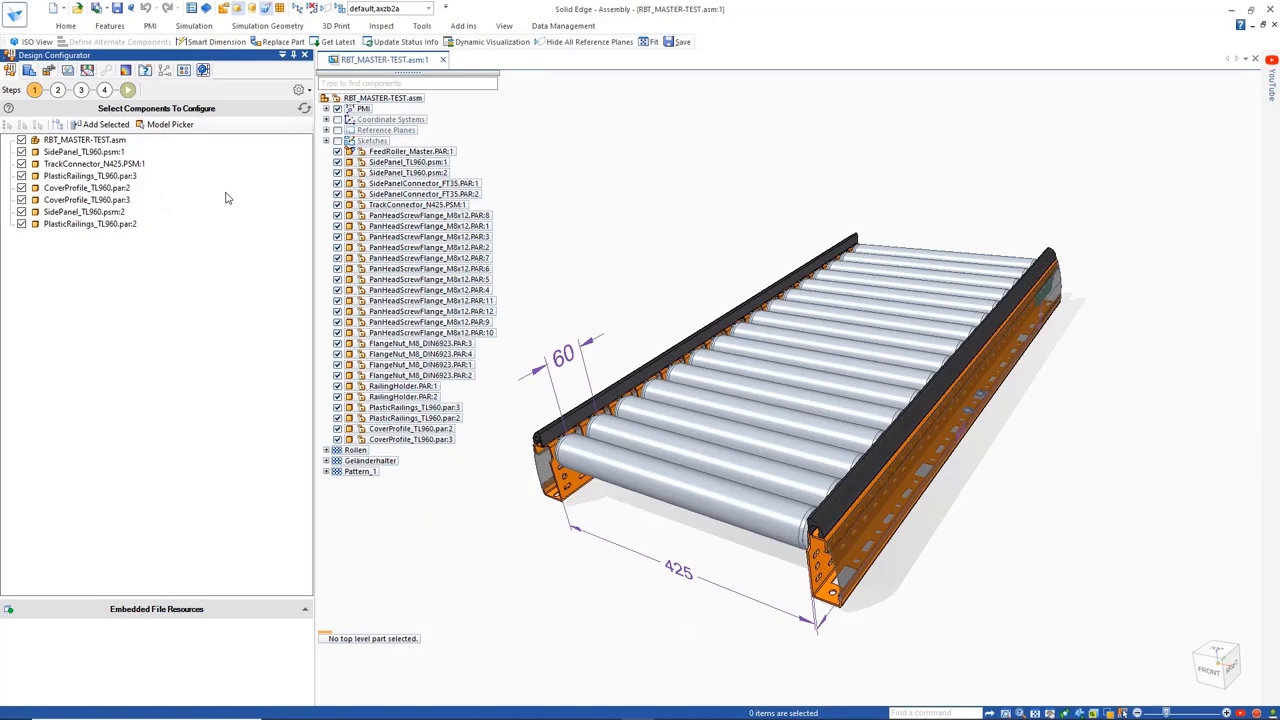
left_click(172, 125)
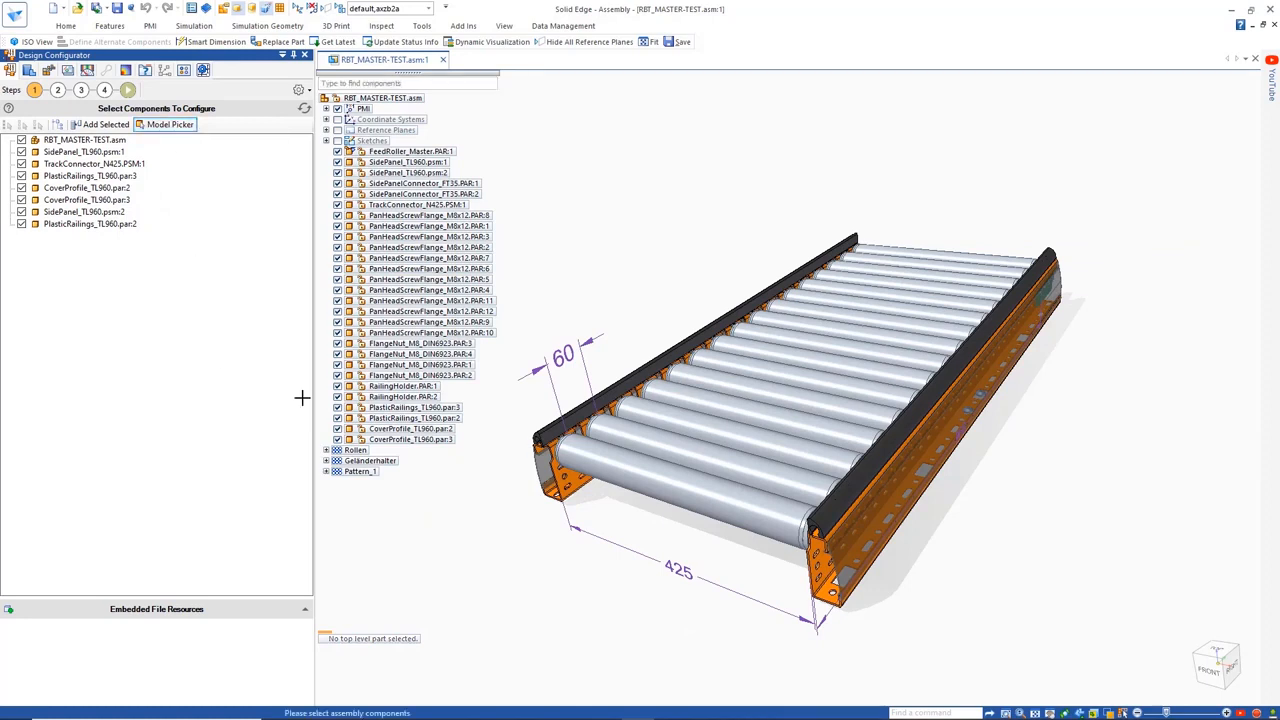
left_click(632, 476)
In the master input fields, keep the Length (L) field rendered as a dropdown and add the values 960 and 1020
left_click(57, 90)
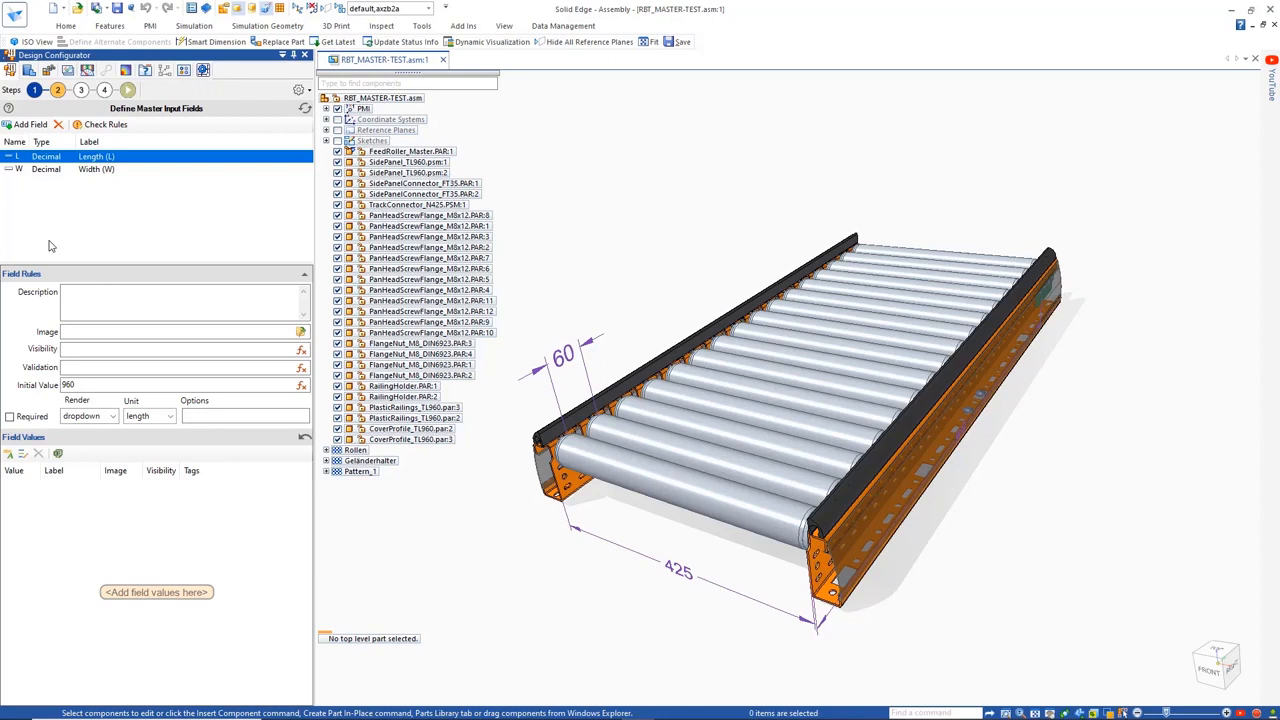
left_click(90, 416)
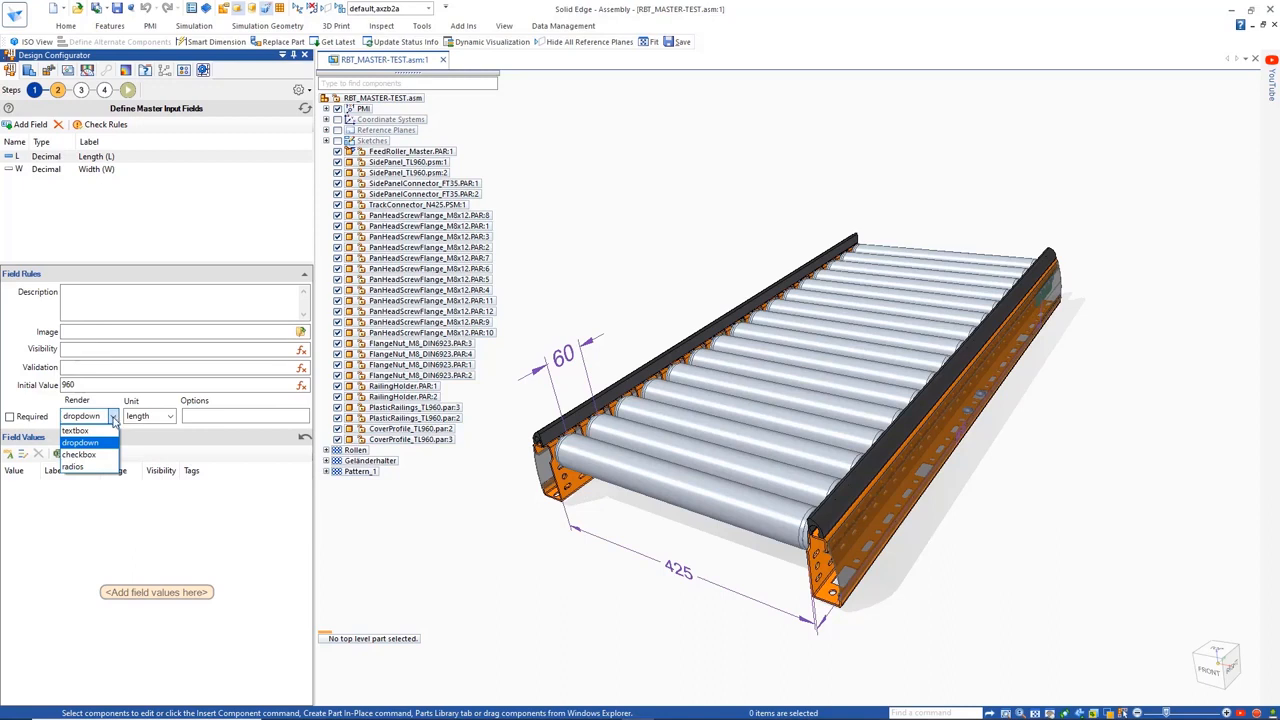
left_click(114, 418)
left_click(9, 453)
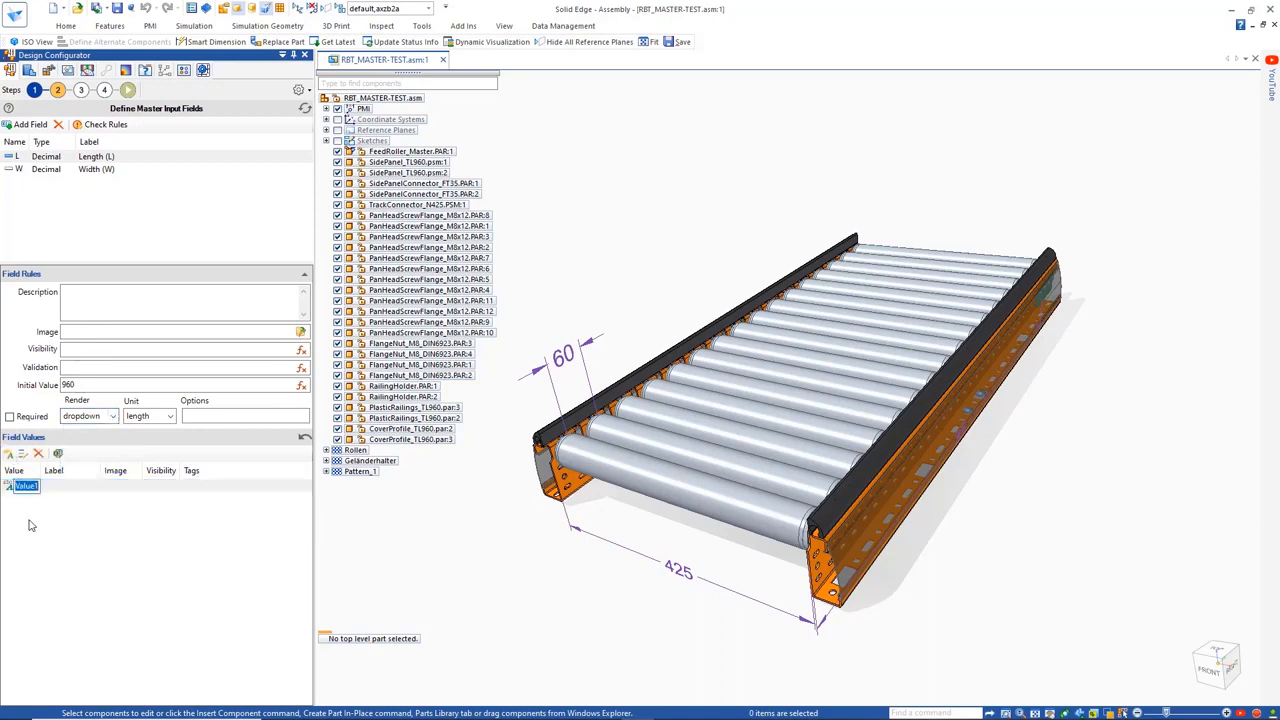
type("960")
key("Return")
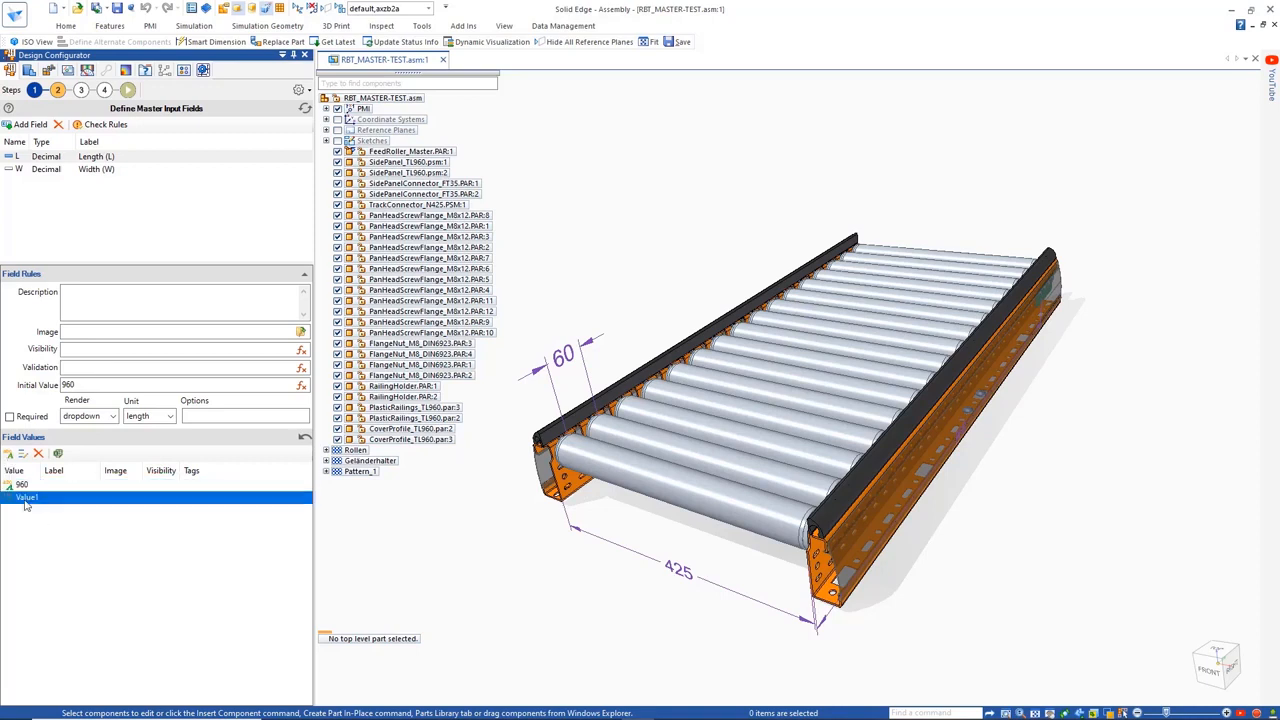
type("1020")
key("Return")
Paste the values 960, 1020, 1050, 1080, 1140 and 1440 in bulk into the Length field
left_click(24, 456)
key("ctrl+v")
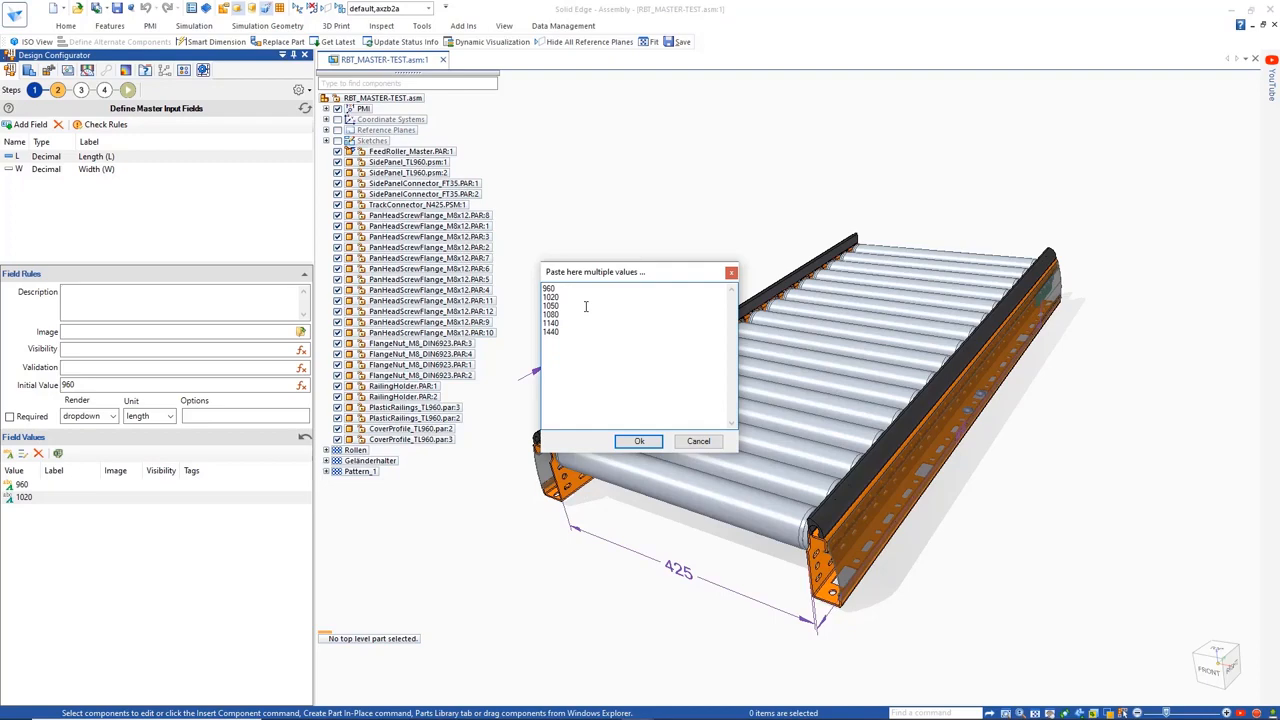
left_click(639, 441)
Assign CONVEYOR.png from the Conveyor folder as the image of the Length field
left_click(300, 331)
left_click(538, 456)
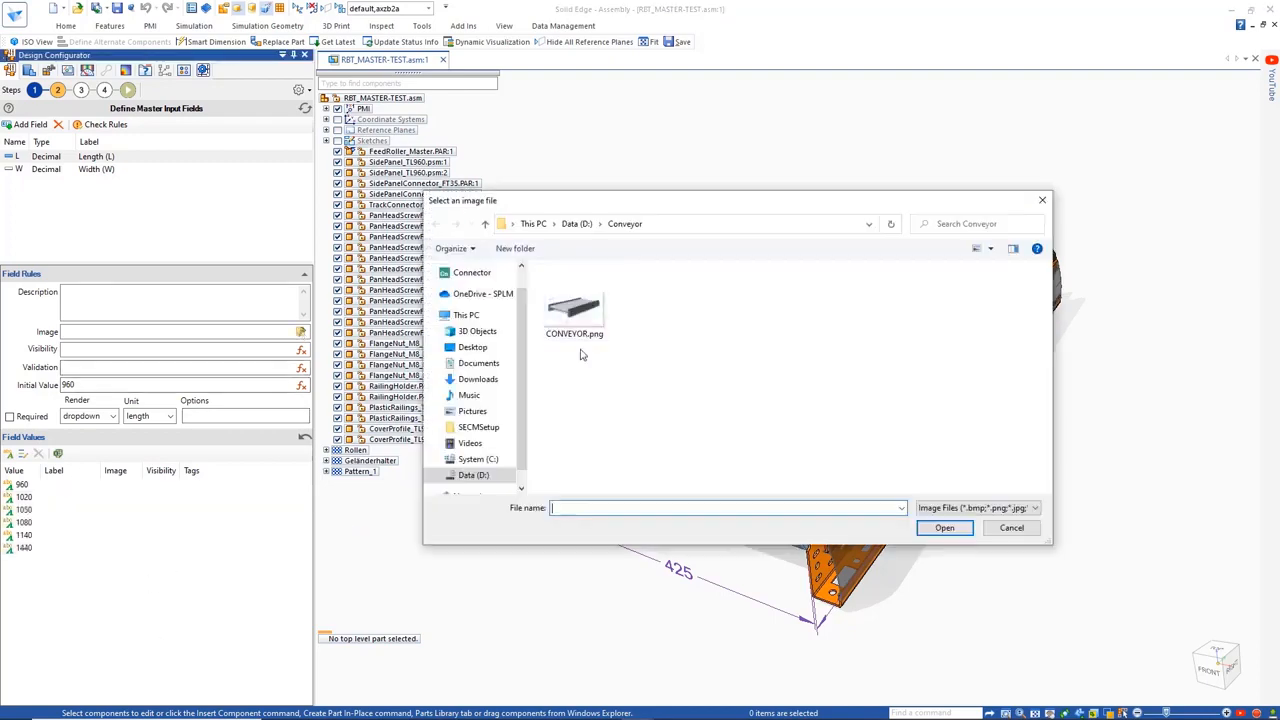
double_click(580, 335)
left_click(751, 456)
Add the values 425 and 725 to the Width (W) field
left_click(22, 169)
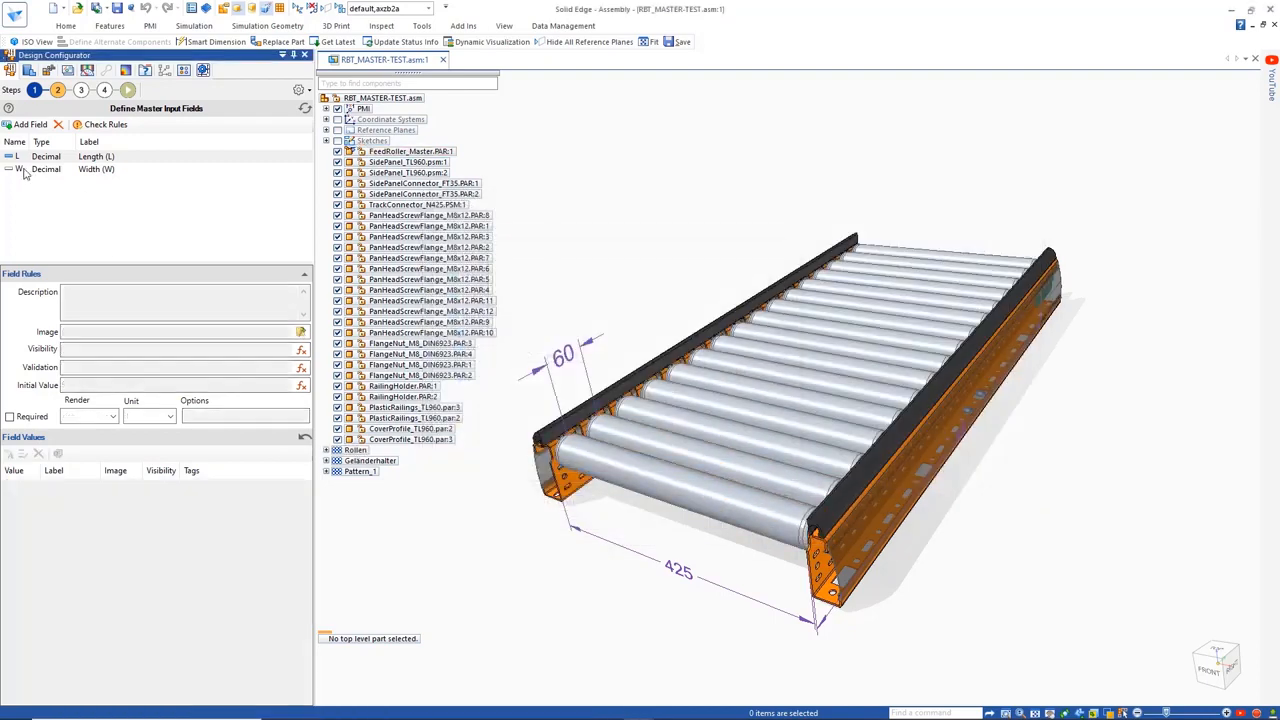
double_click(9, 454)
double_click(18, 485)
type("425")
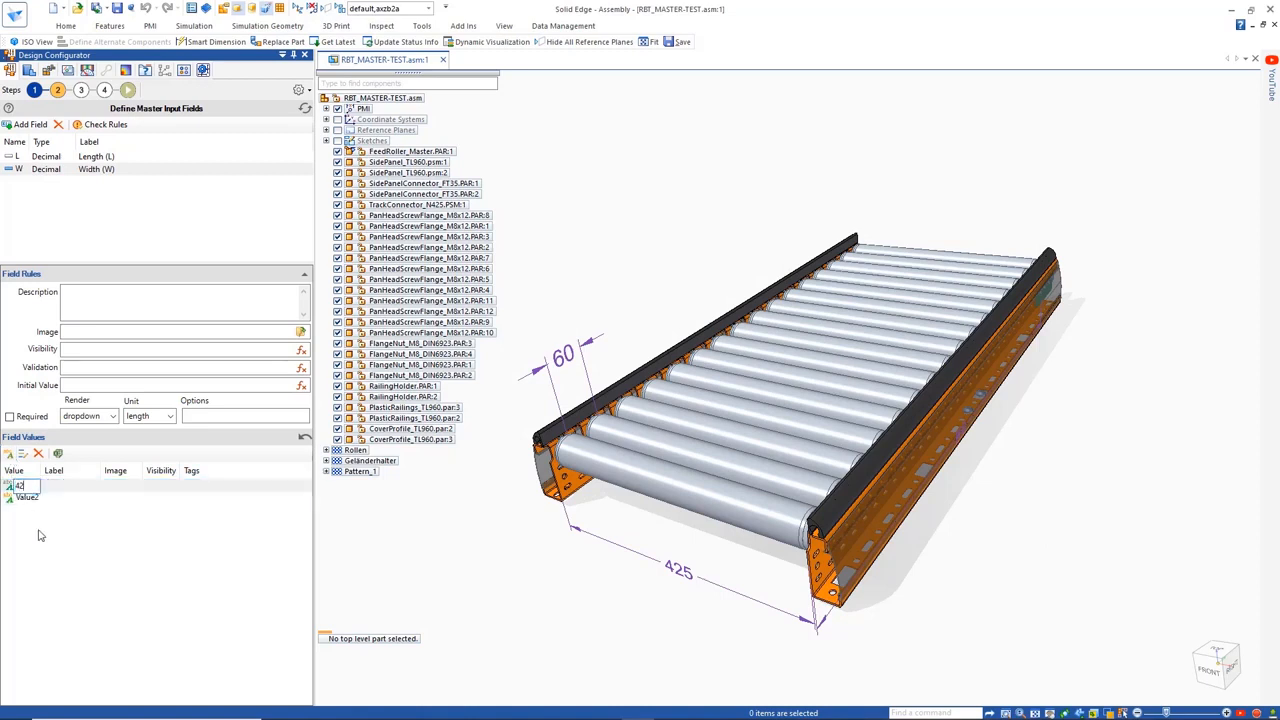
key("Return")
double_click(28, 498)
type("725")
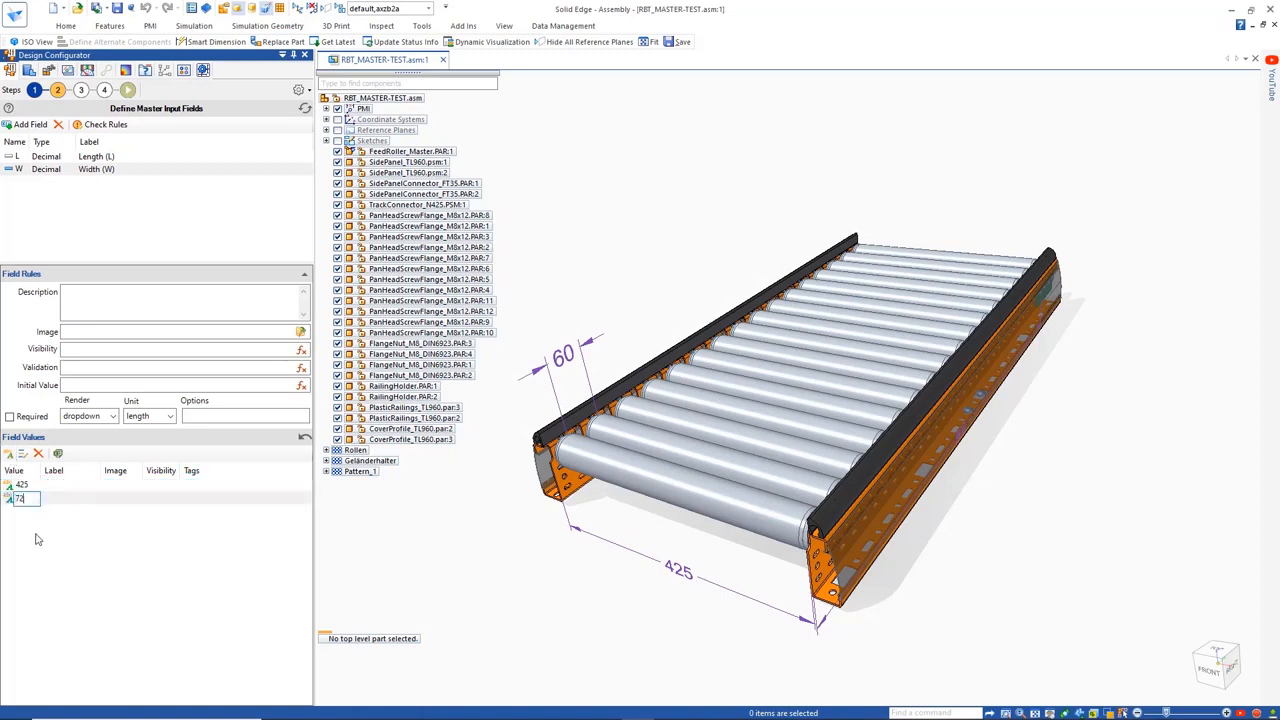
key("Return")
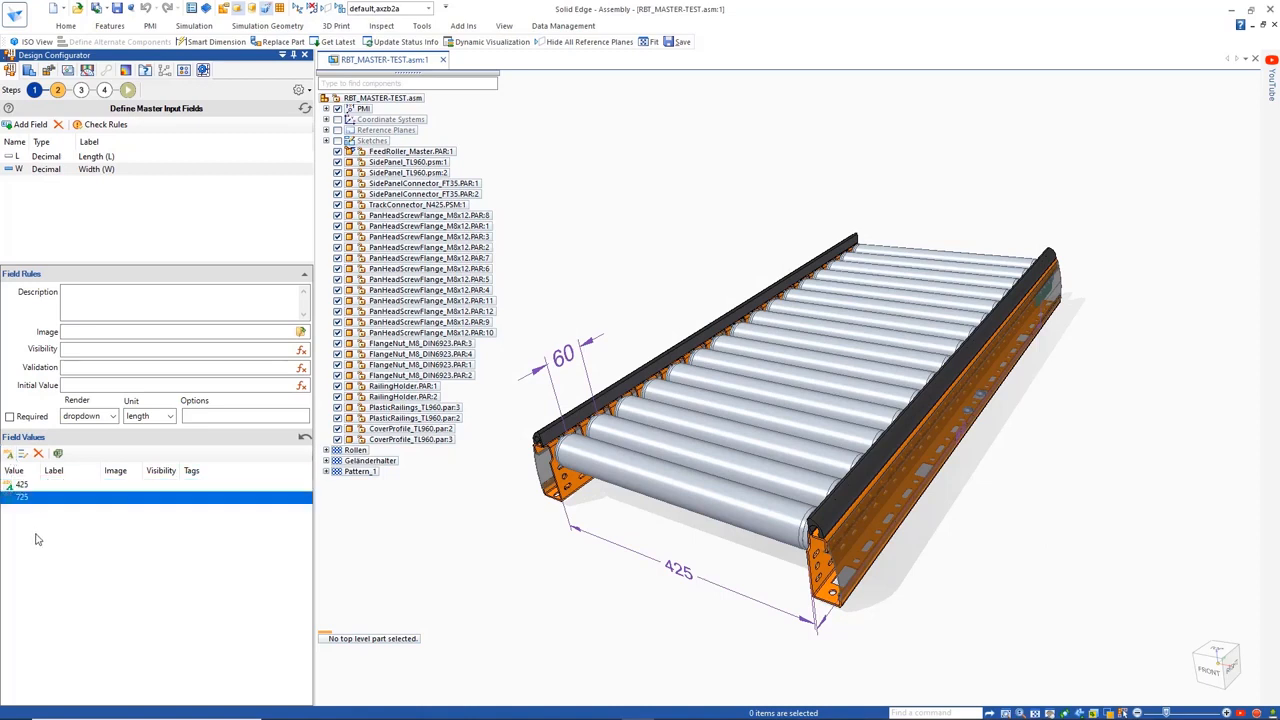
Add a master input field named P, labelled "Pitch (P)" and rendered as radios
left_click(29, 124)
type("P")
key("Tab")
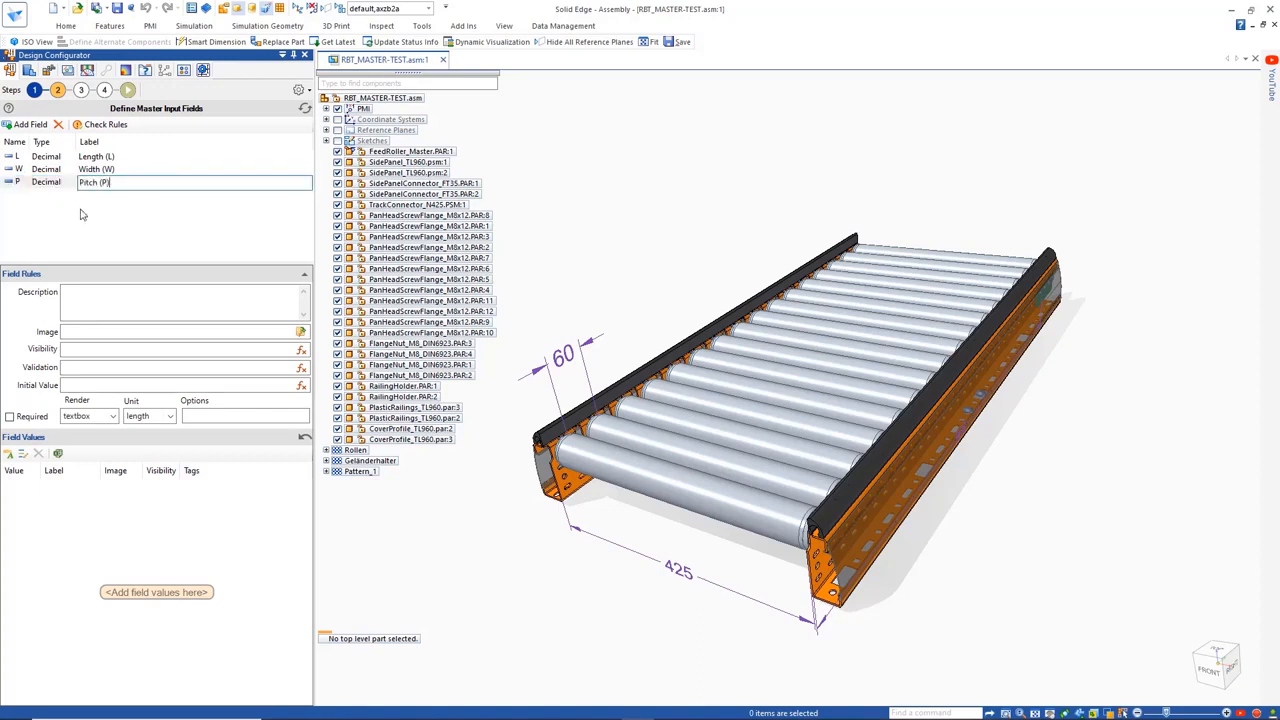
type("Pitch (P)")
left_click(88, 416)
left_click(76, 444)
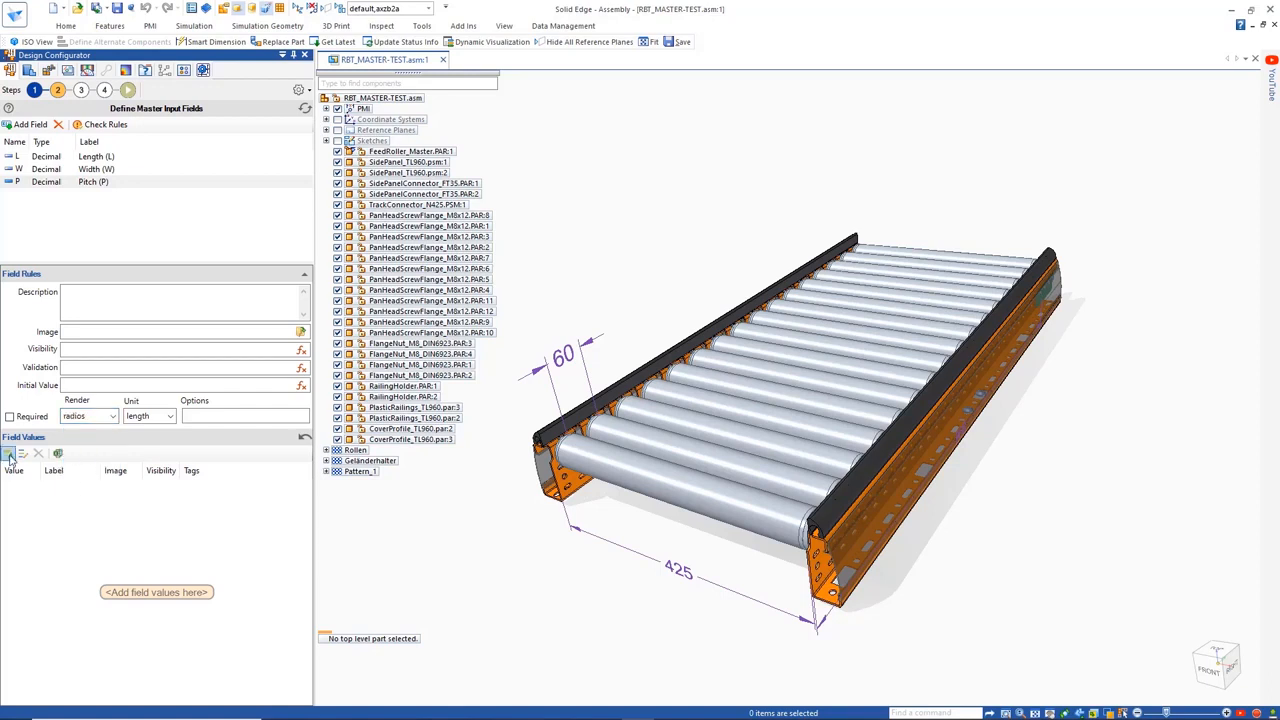
Add the values 60 and 90 to the Pitch field and open the visibility expression of value 60
double_click(10, 456)
double_click(26, 485)
type("60")
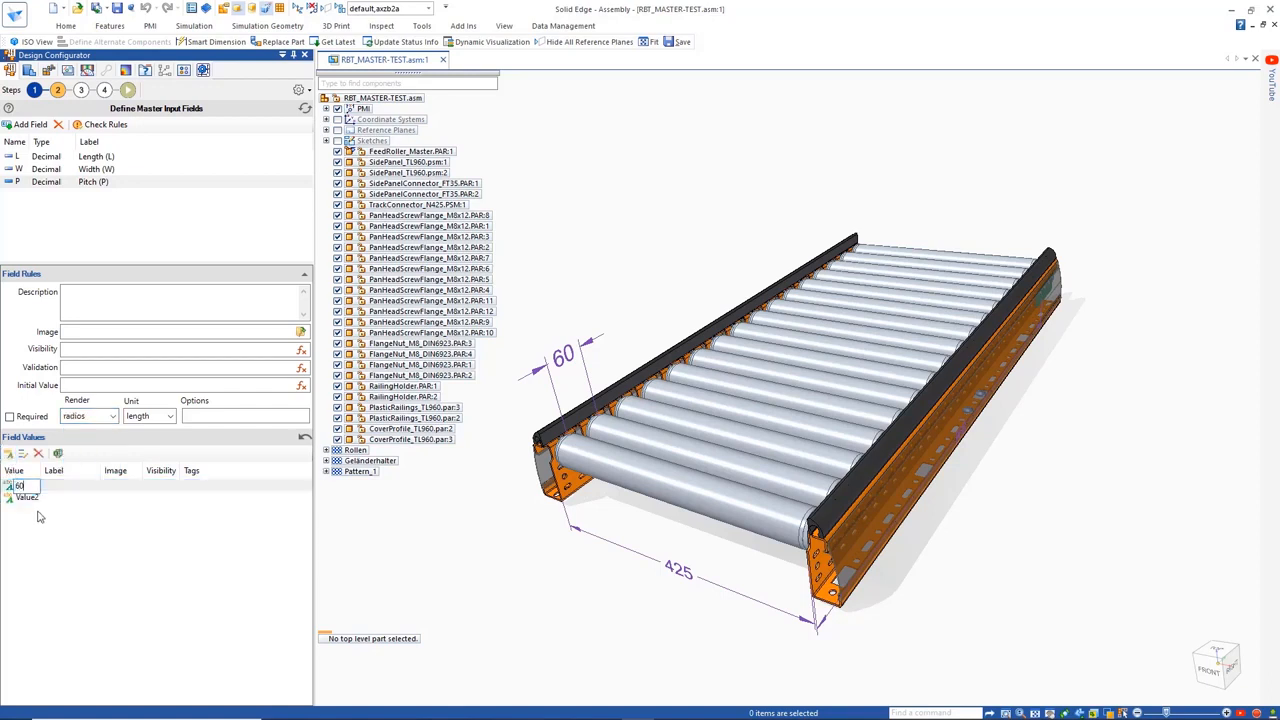
double_click(34, 498)
type("90")
key("Return")
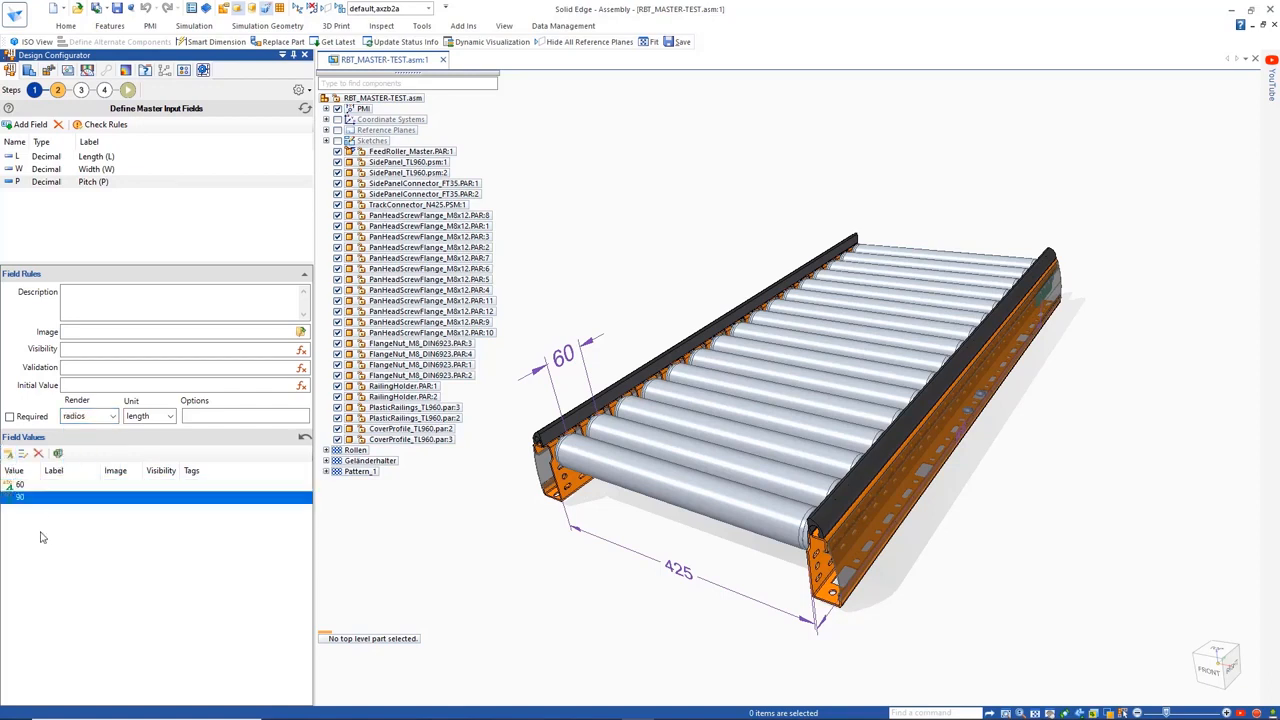
double_click(169, 486)
left_click(171, 486)
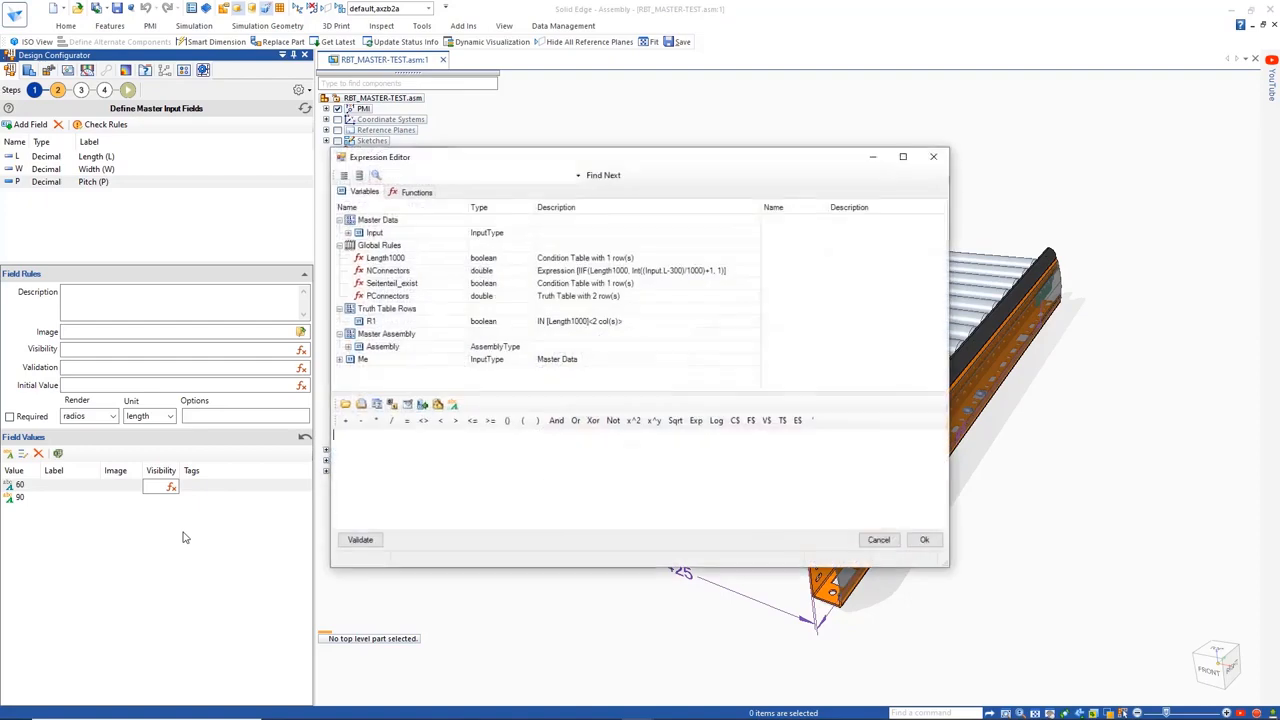
left_click(348, 234)
double_click(376, 260)
left_click(407, 421)
double_click(407, 454)
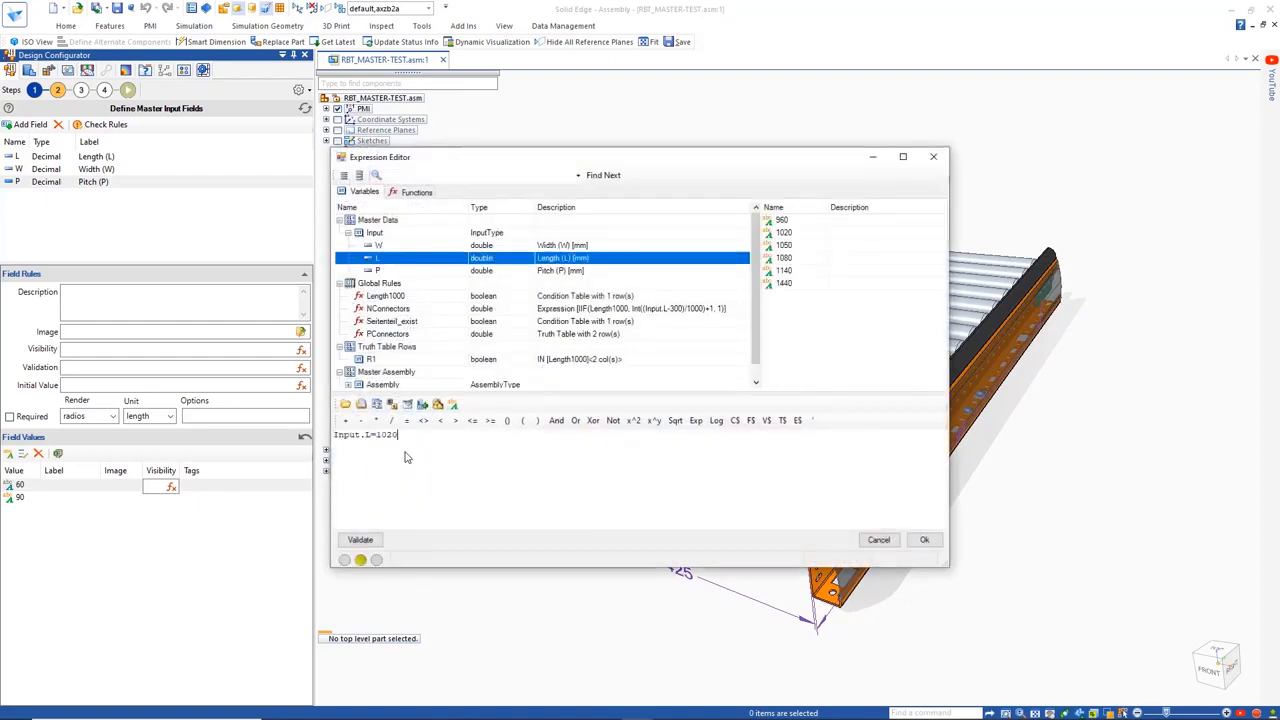
left_click(575, 420)
double_click(396, 259)
left_click(407, 421)
double_click(483, 493)
key("ctrl+a")
key("Delete")
Insert the Mod(val1, val2) function into the visibility expression for pitch value 60
left_click(414, 191)
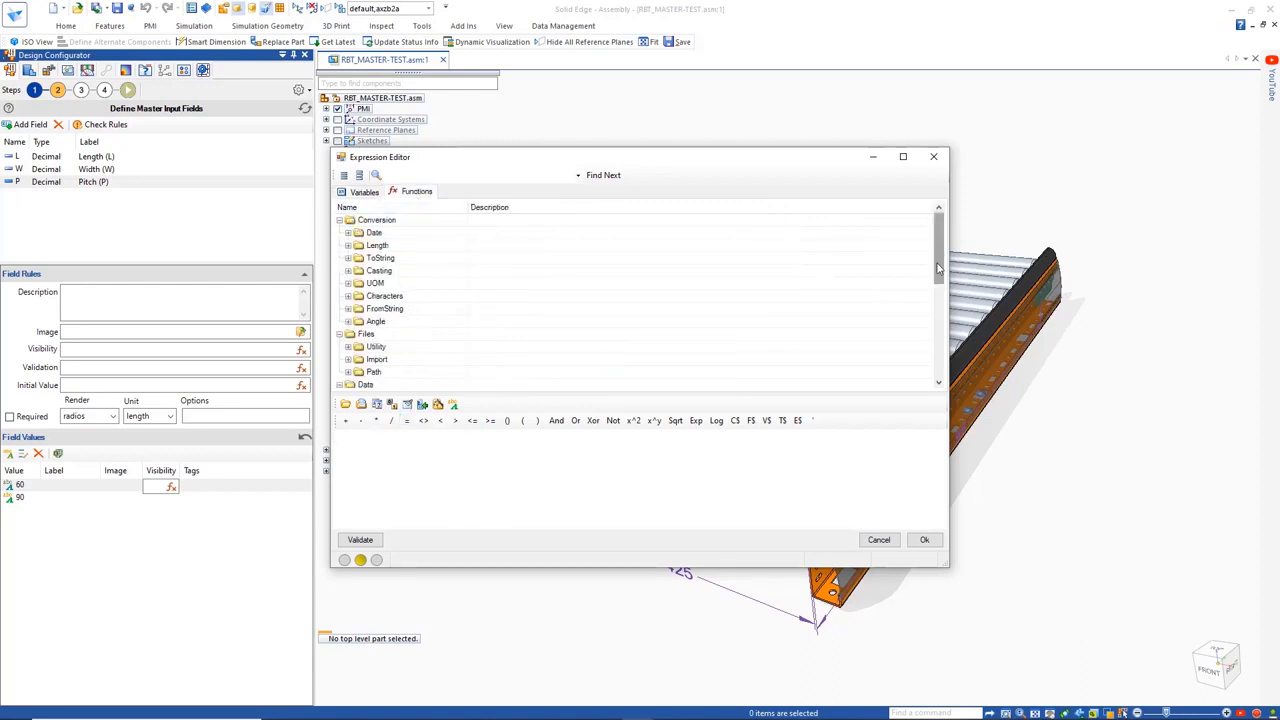
left_click_drag(938, 268, 940, 357)
left_click(341, 358)
left_click(349, 271)
left_click_drag(938, 308, 938, 334)
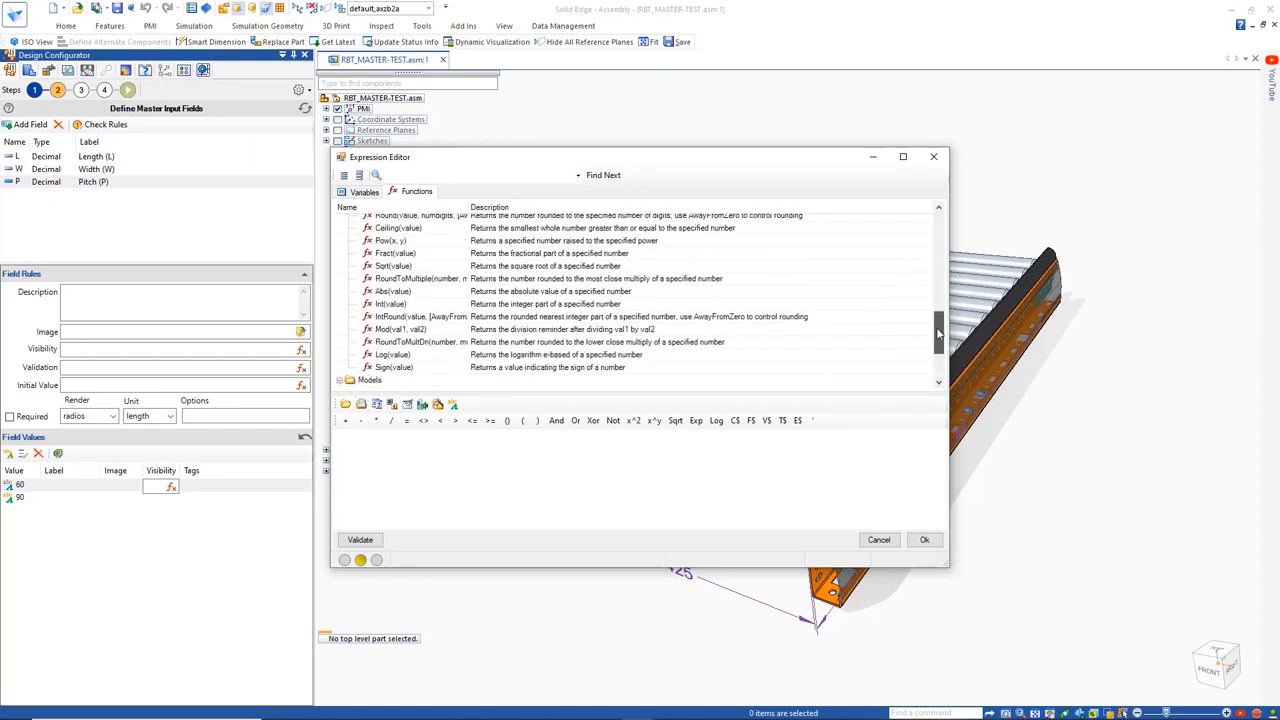
double_click(400, 329)
Complete the visibility expression as Mod(Input.L-60, 60)=0, then validate and apply it
double_click(364, 435)
left_click(364, 191)
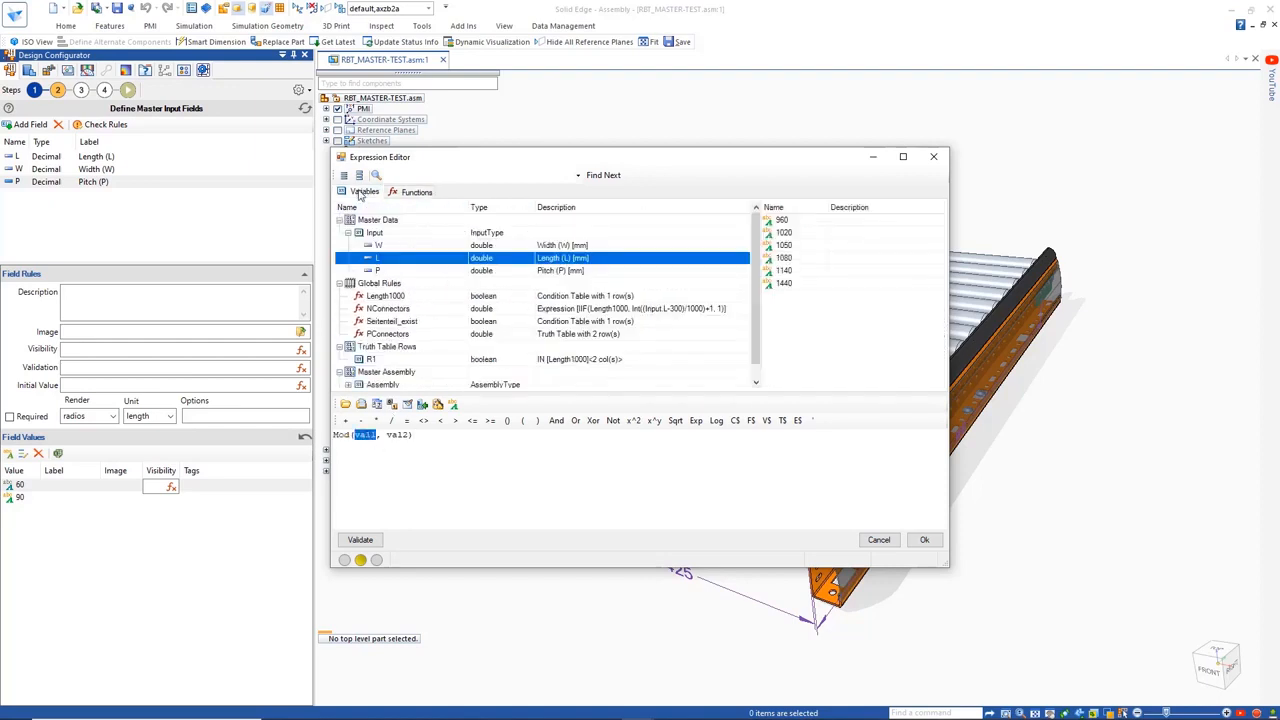
double_click(384, 259)
type("-60")
double_click(430, 435)
type("60")
key("End")
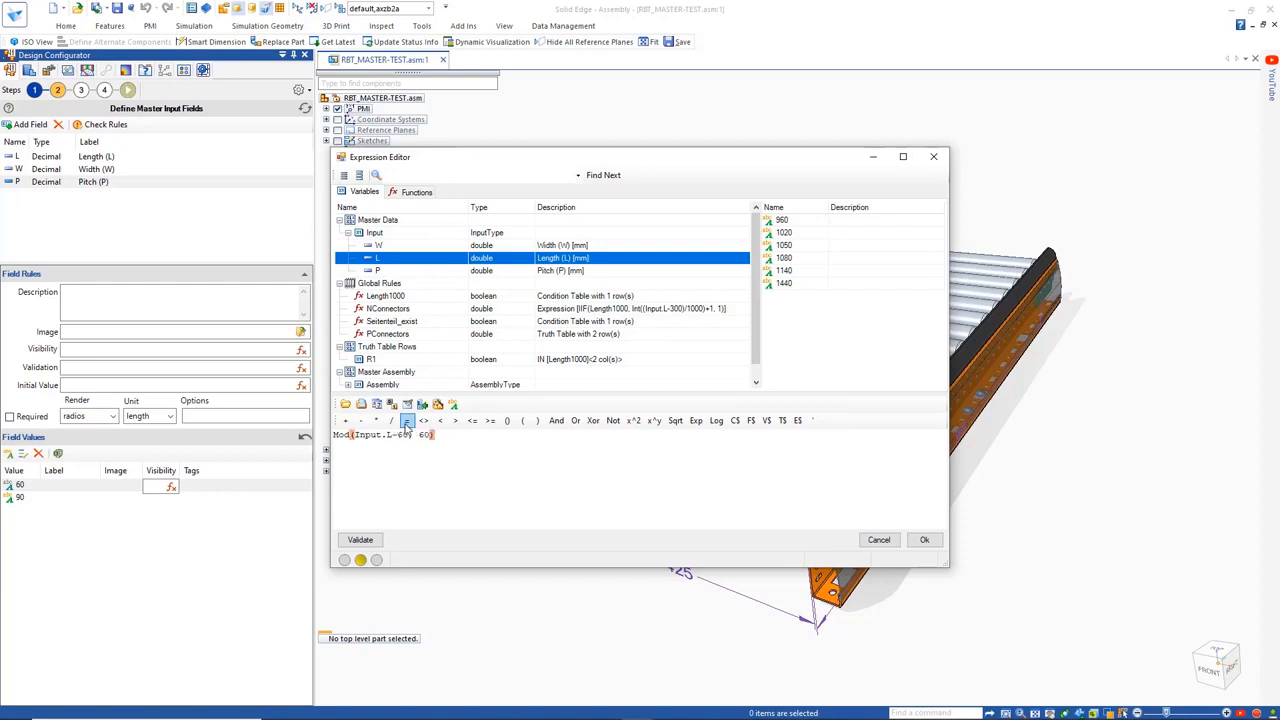
type("=0")
left_click(360, 540)
left_click(924, 540)
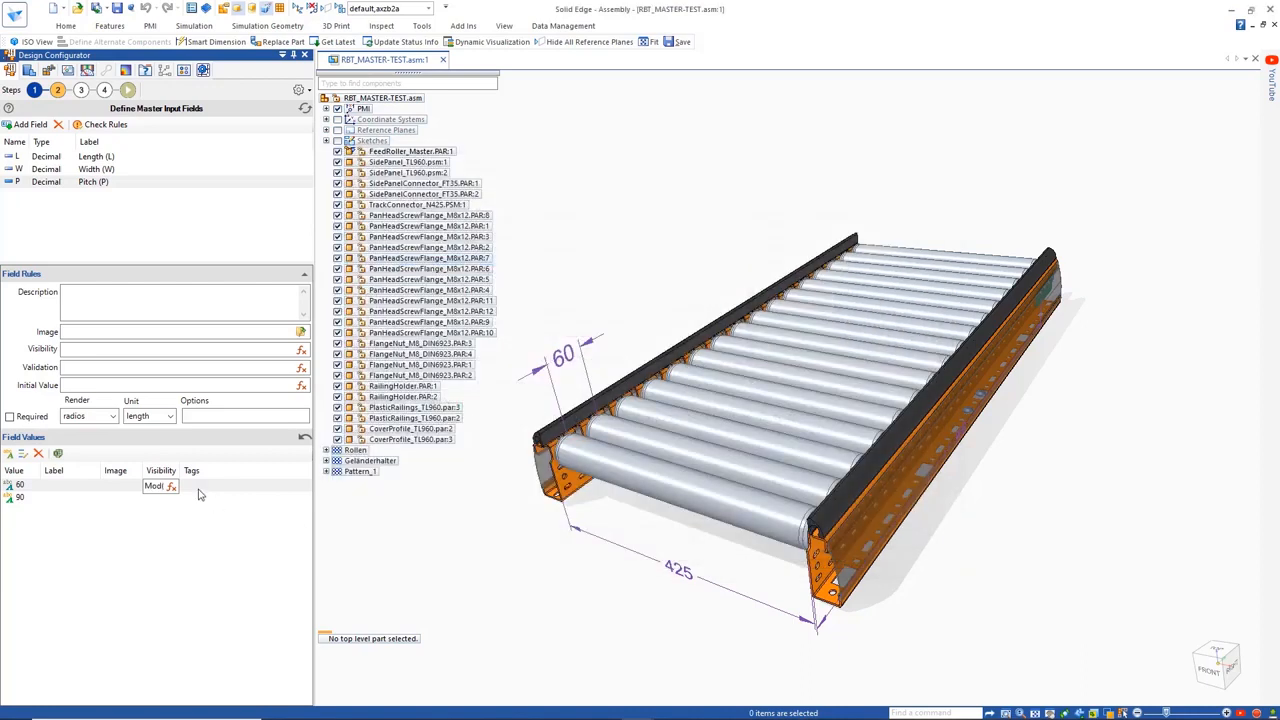
Copy the visibility expression of pitch value 60 to value 90 and change it to Mod(Input.L-60, 90)=0
left_click(180, 487)
right_click(179, 487)
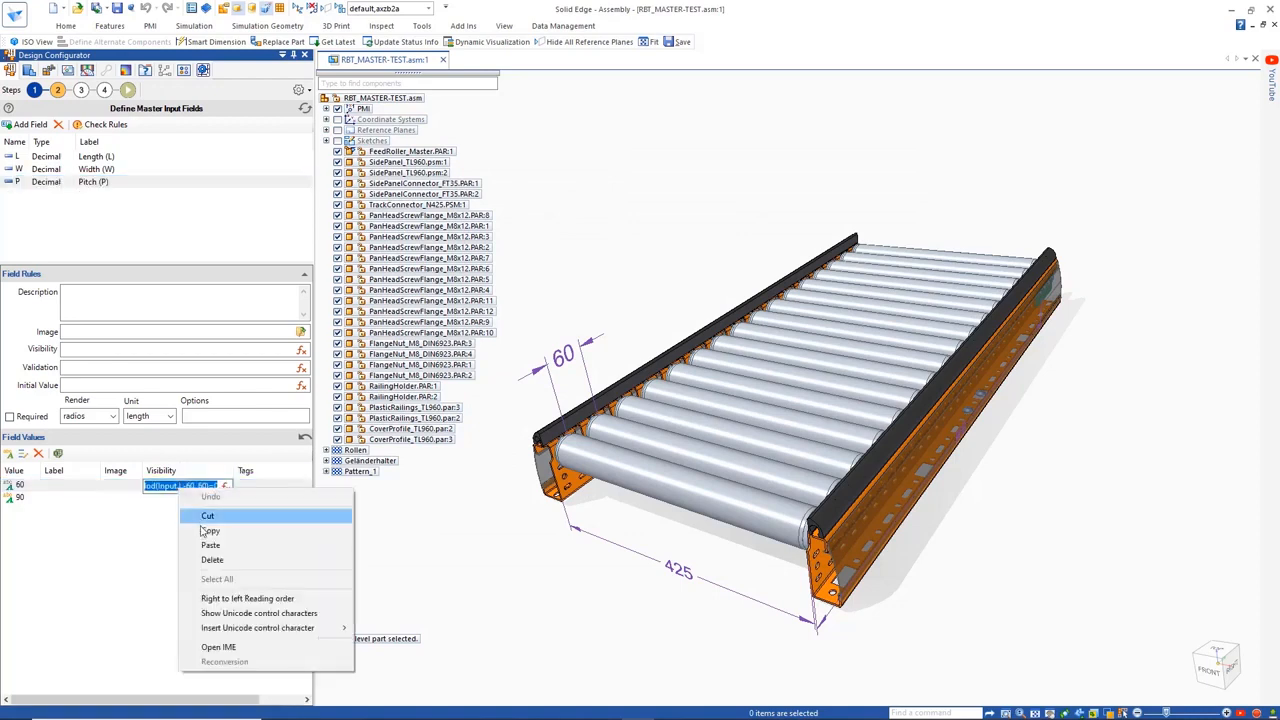
left_click(204, 529)
left_click(178, 501)
right_click(178, 502)
left_click(207, 555)
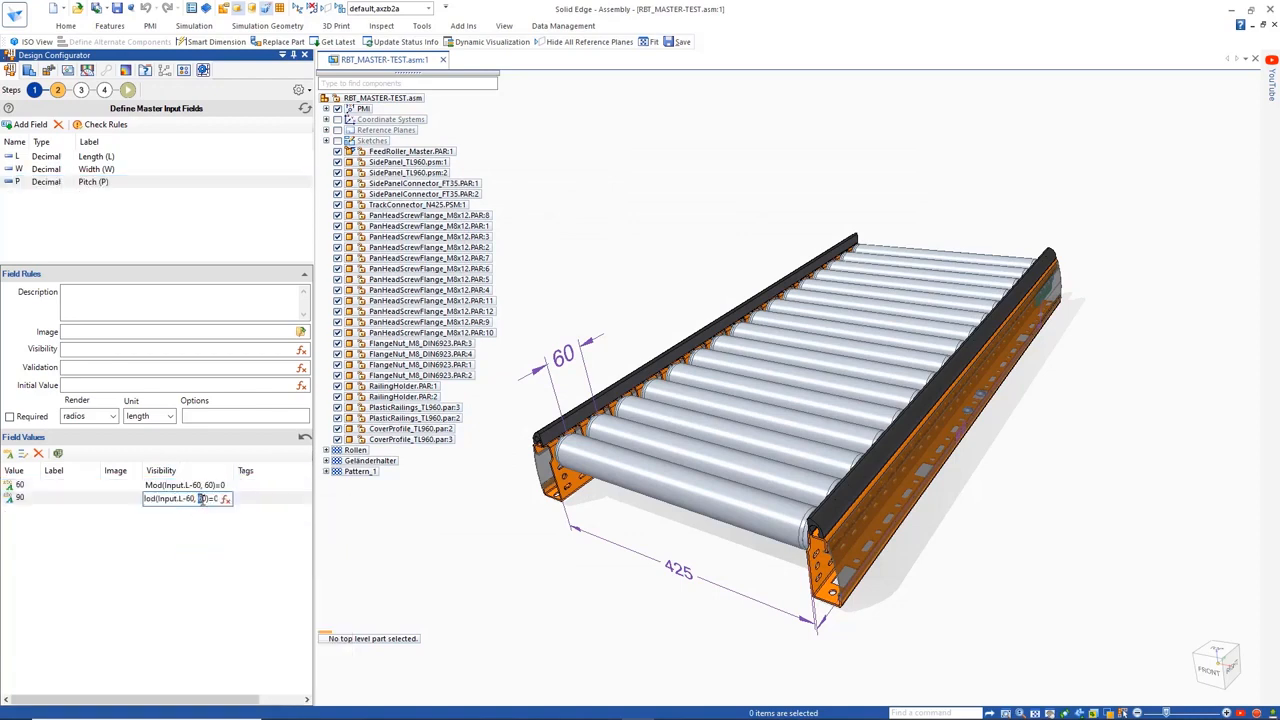
type("90")
left_click(197, 543)
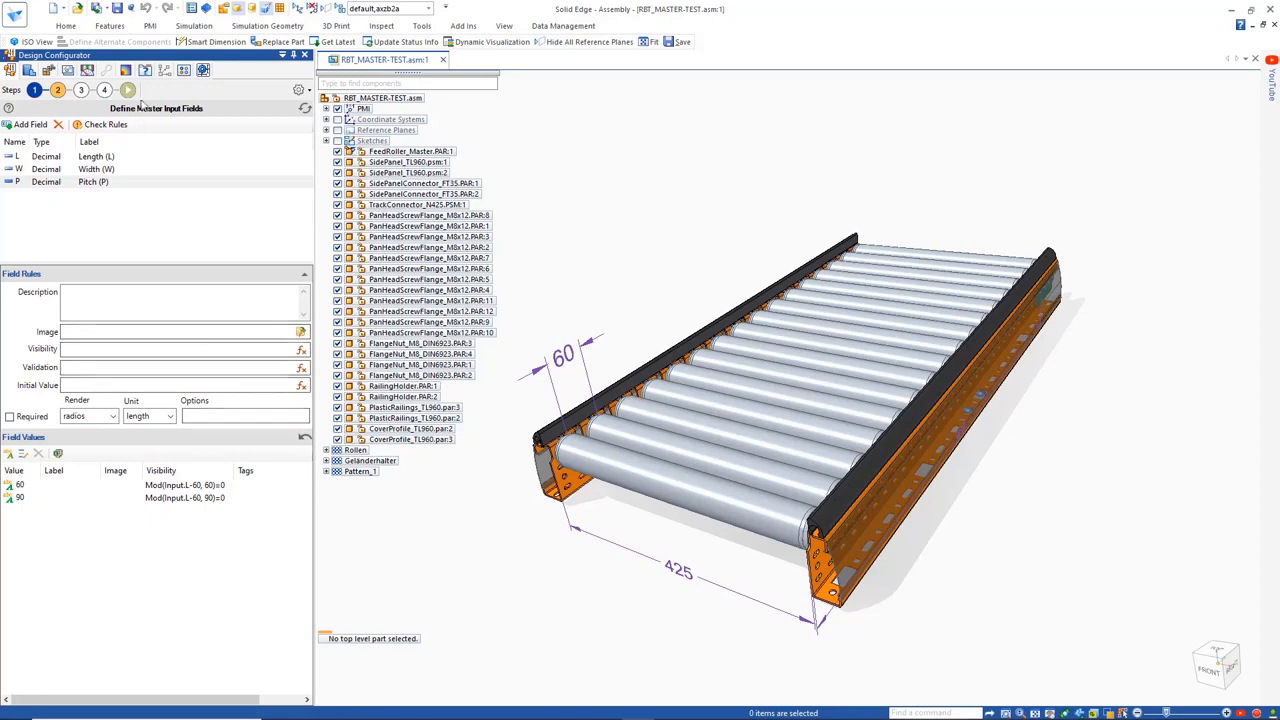
Preview the configuration form and choose a Length of 1440 to check the available pitch options
left_click(127, 90)
left_click(43, 291)
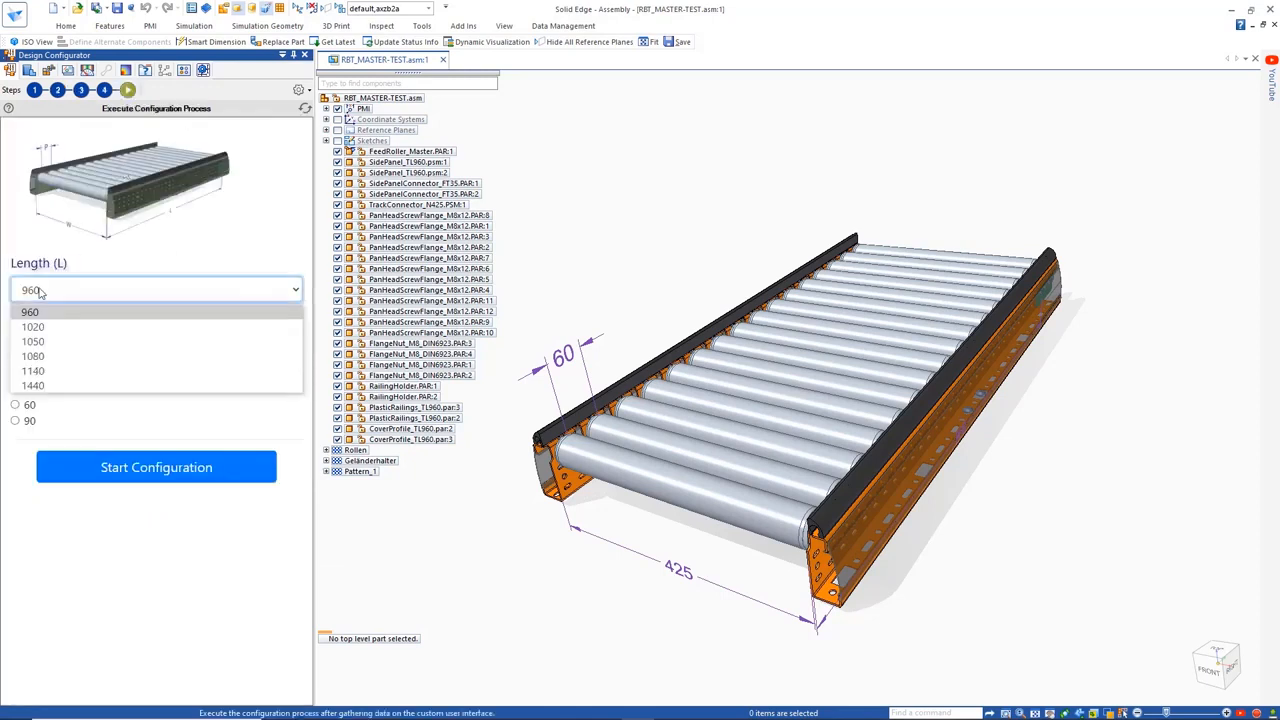
left_click(40, 371)
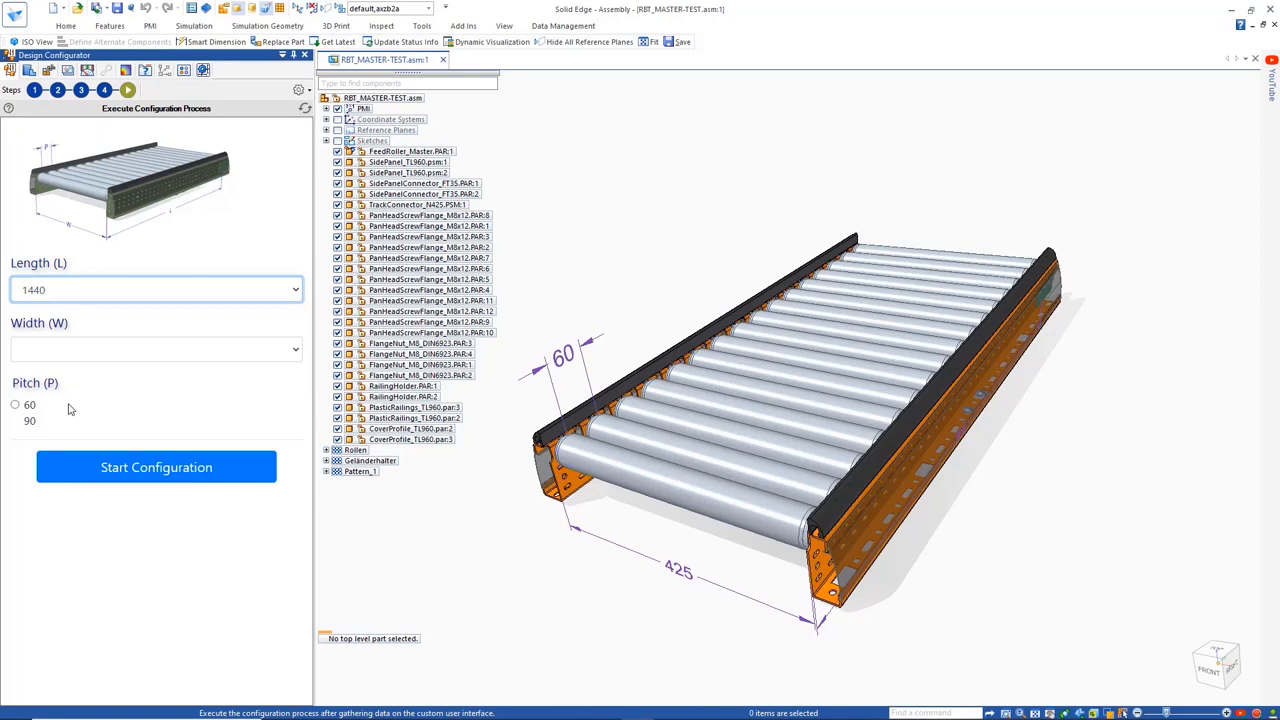
Review the available global rule types and examine the Length1000, NConnectors and PConnectors rules
left_click(81, 90)
left_click(75, 126)
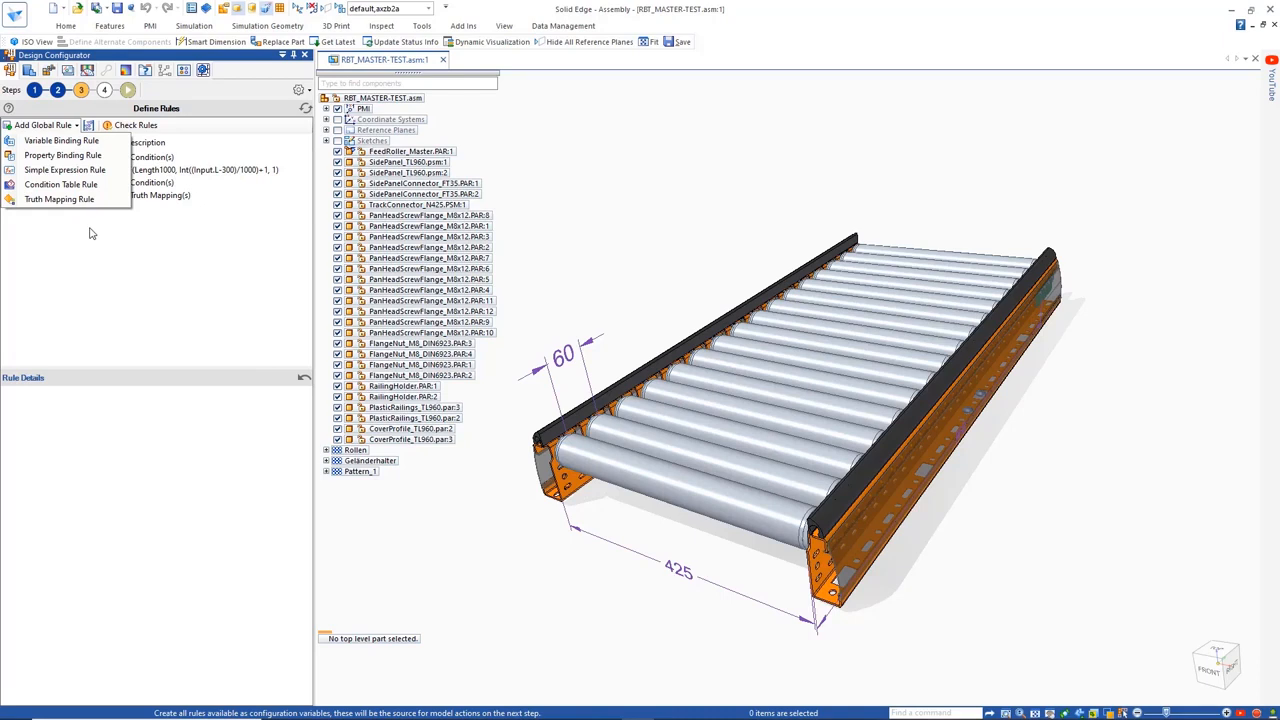
left_click(89, 233)
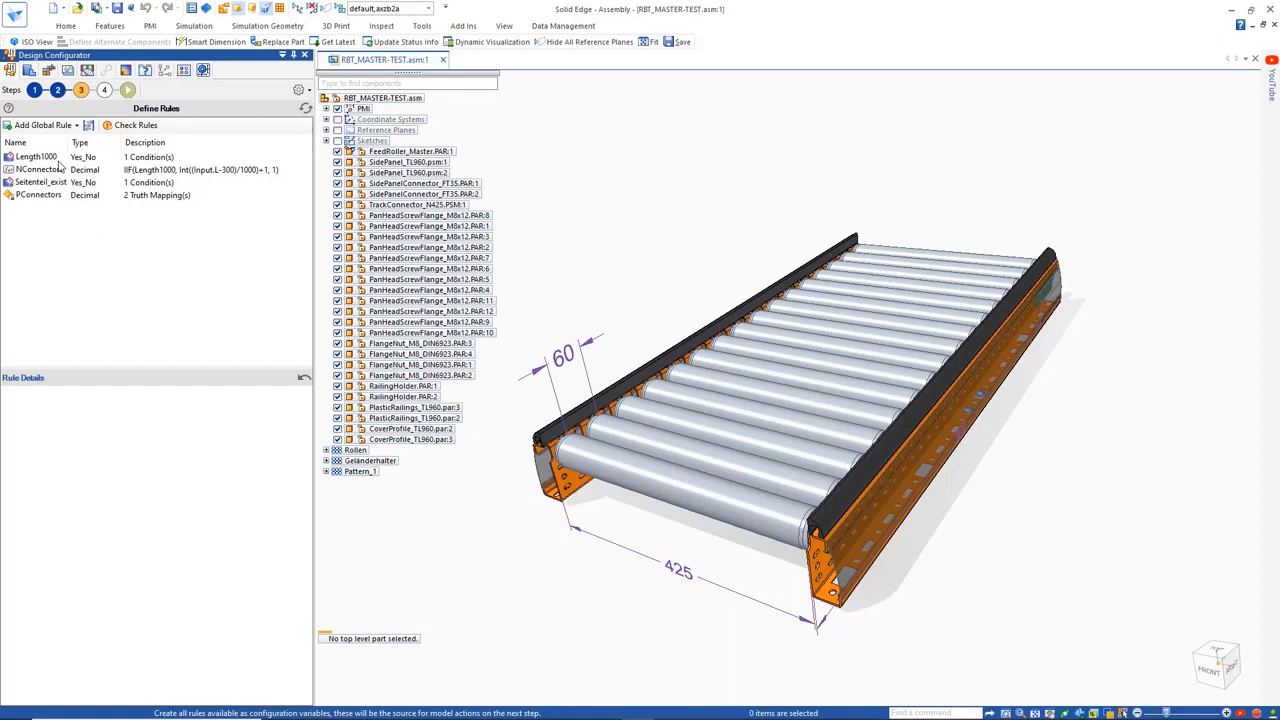
left_click(40, 157)
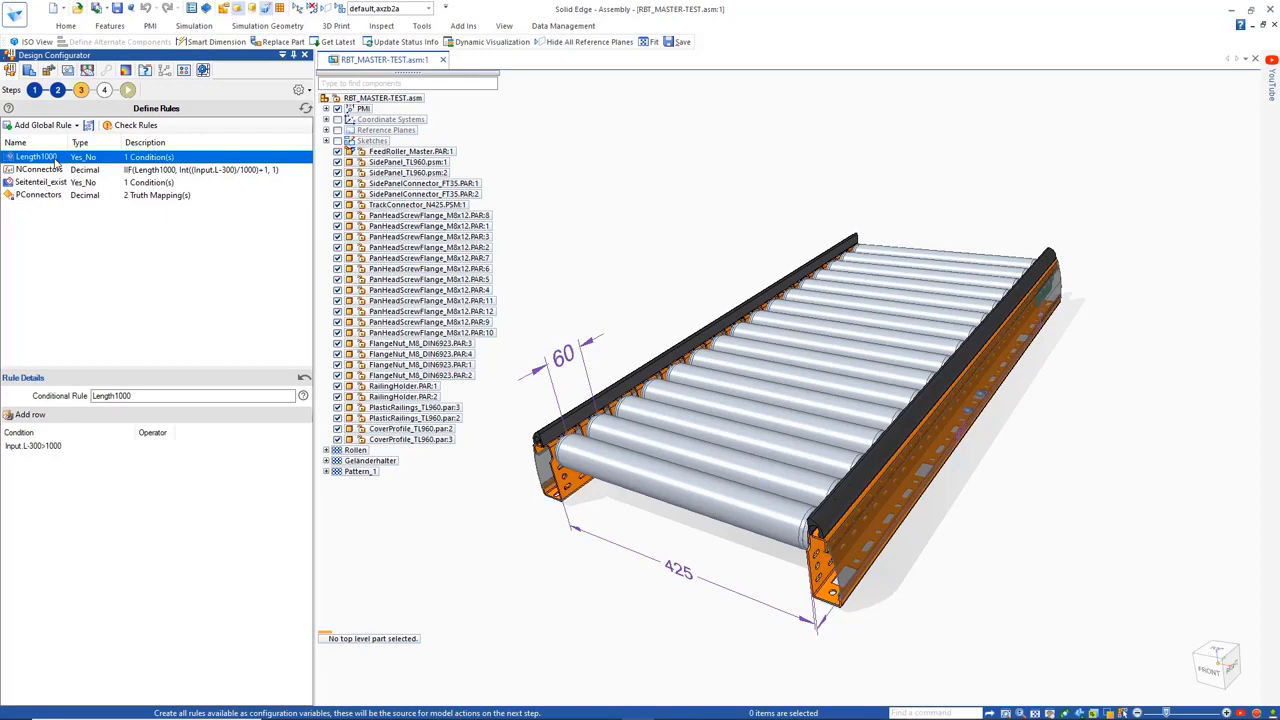
left_click(40, 170)
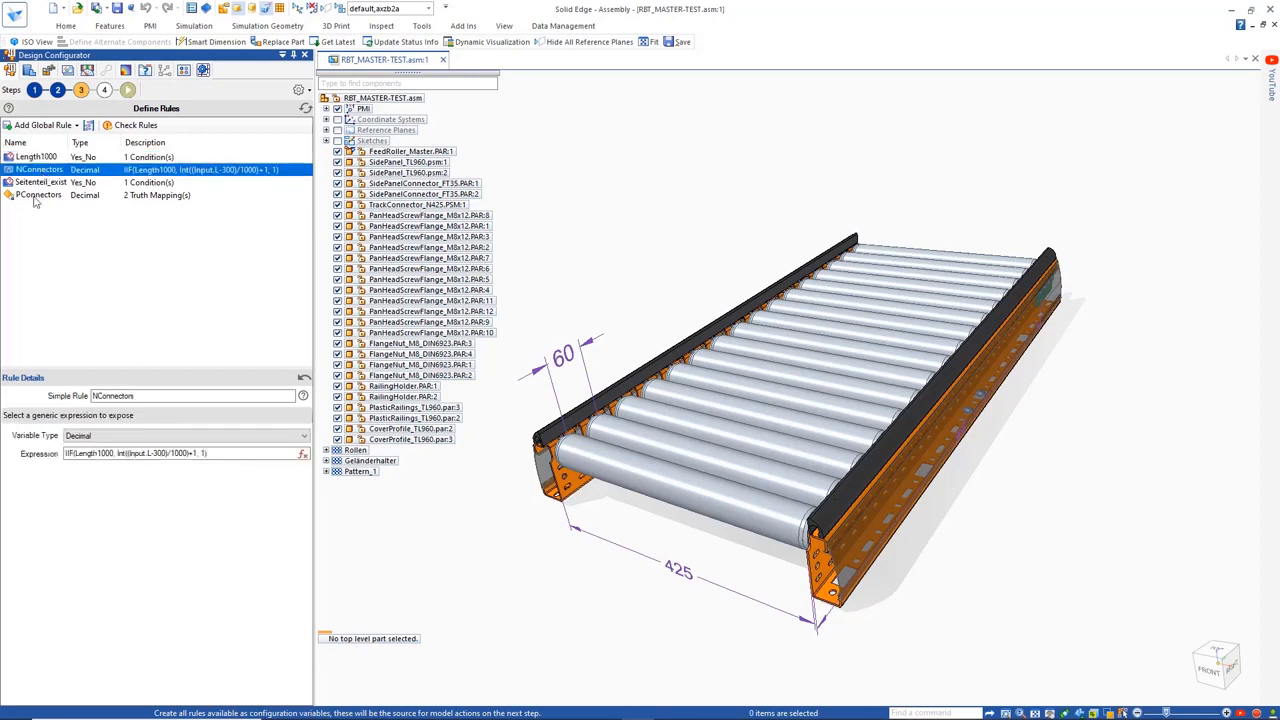
left_click(38, 195)
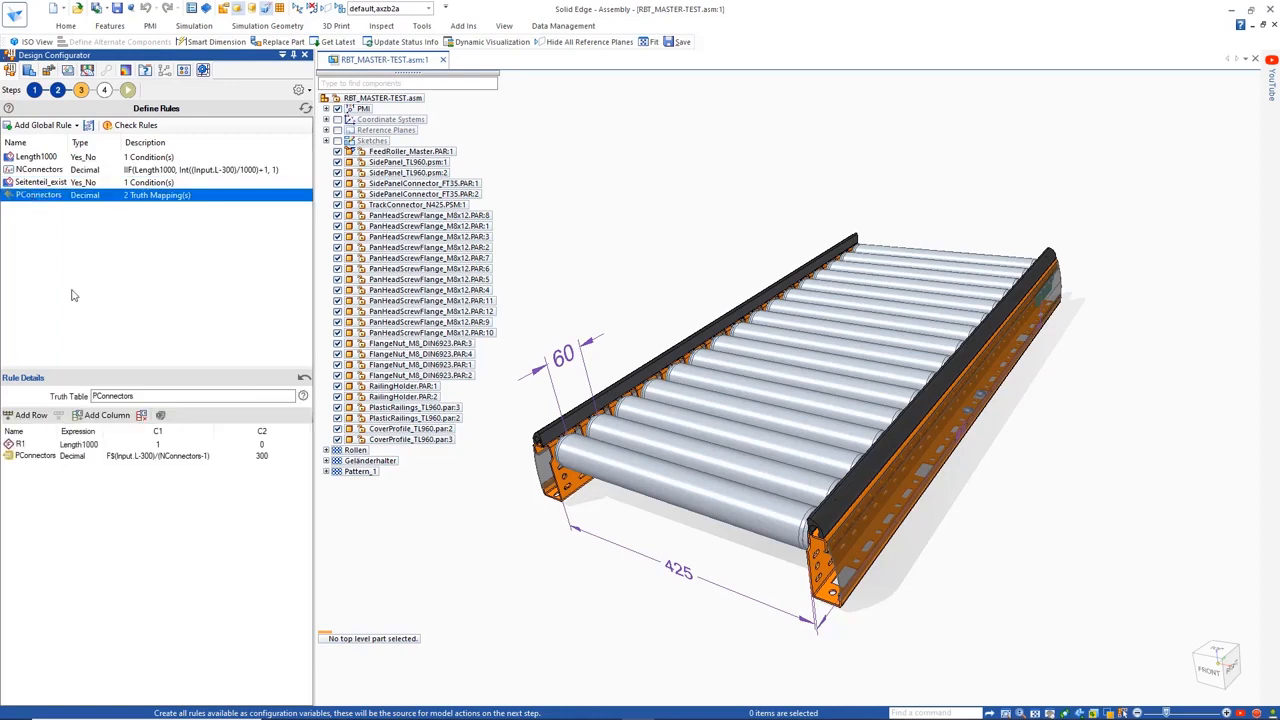
Add a decimal global expression rule named ConnectorPos with the expression IIF(Length1000,150,Input.L/2)
left_click(45, 125)
left_click(50, 168)
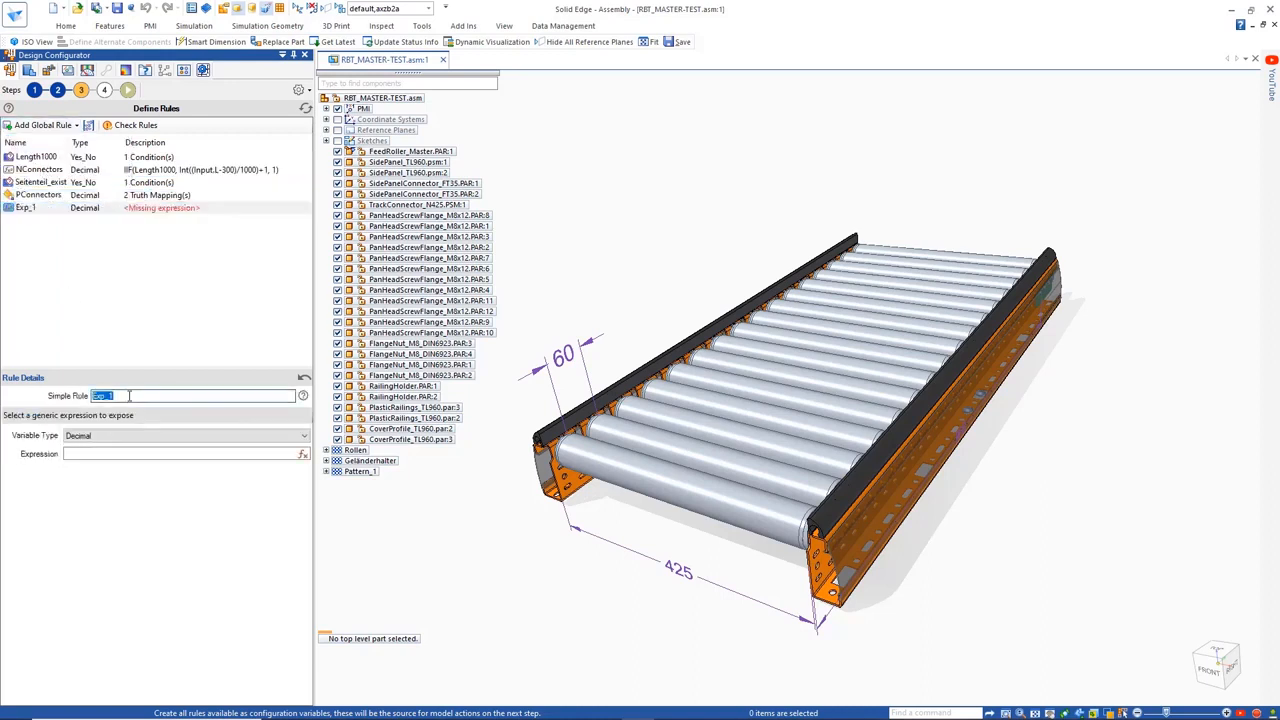
type("ConnectorPos")
left_click(302, 454)
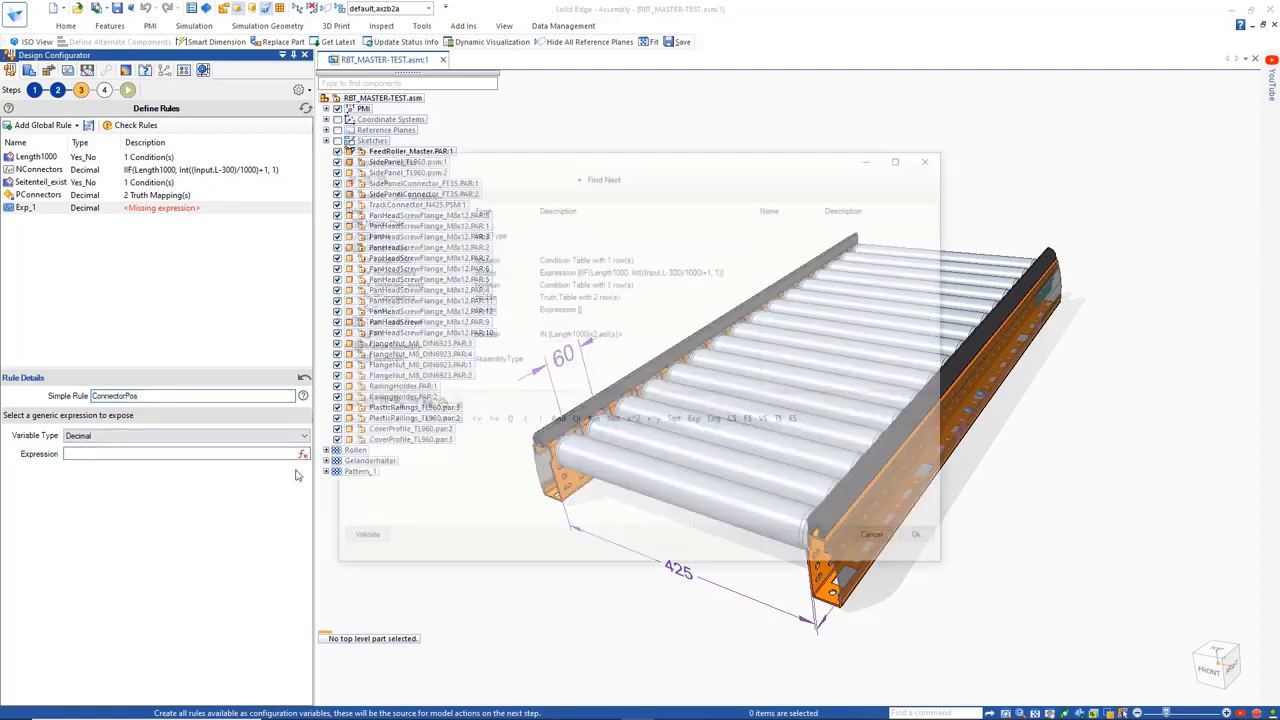
type("IIF(")
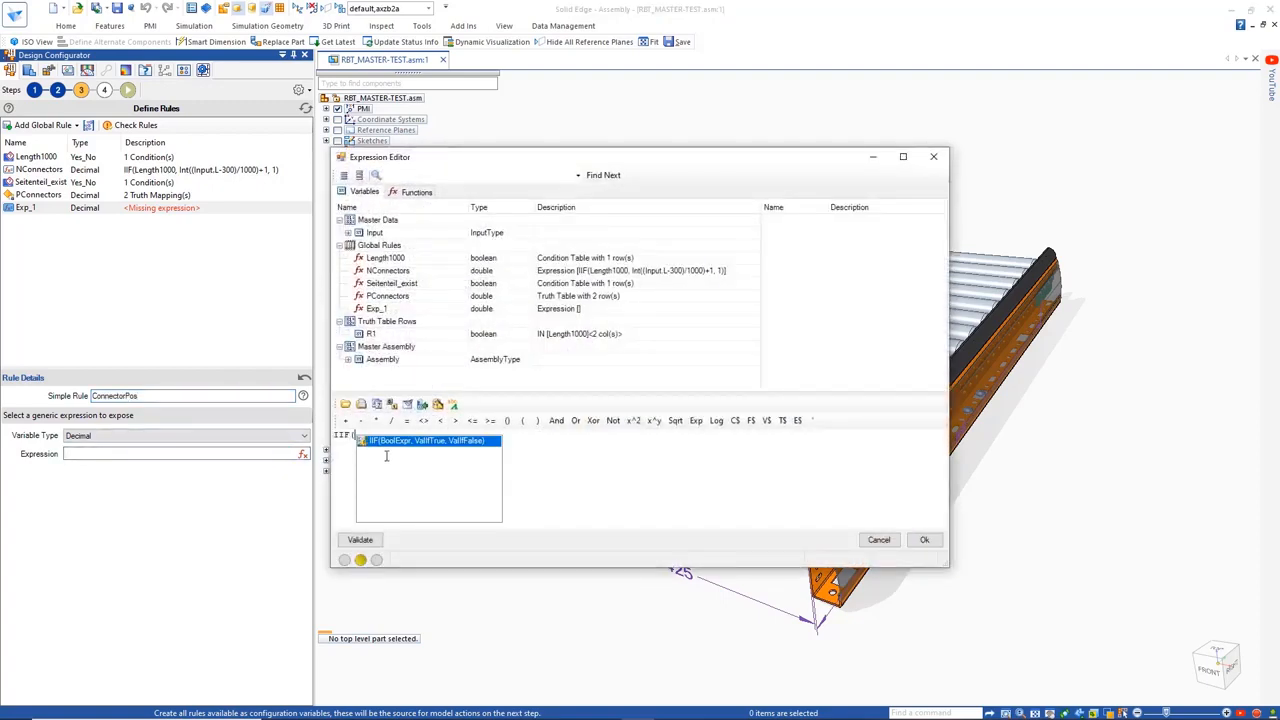
double_click(388, 259)
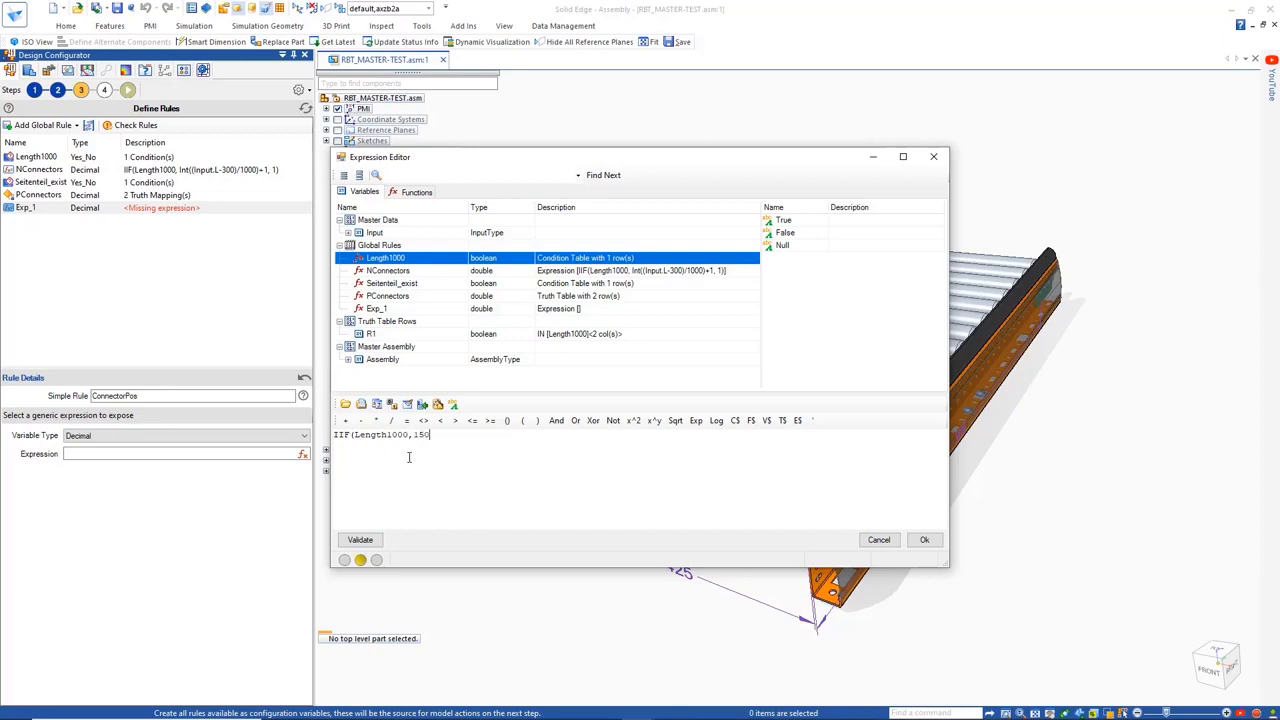
type(",150,Input.L/2")
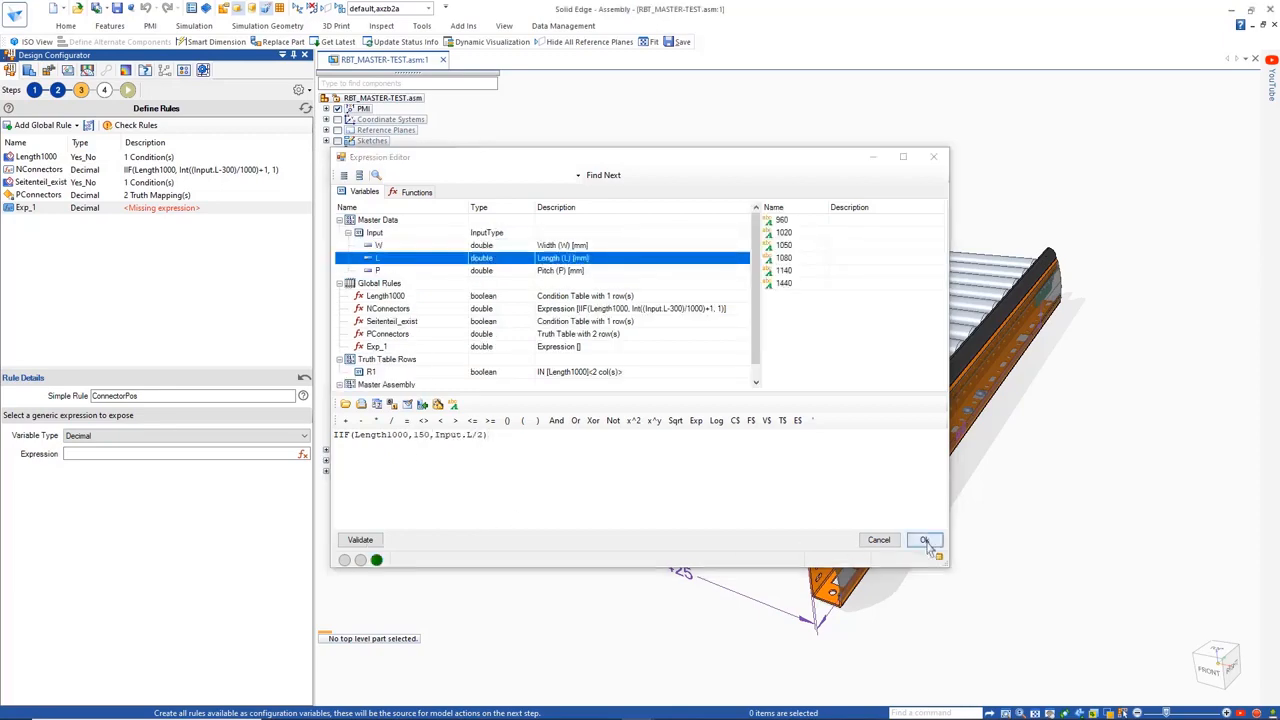
left_click(924, 539)
left_click(62, 218)
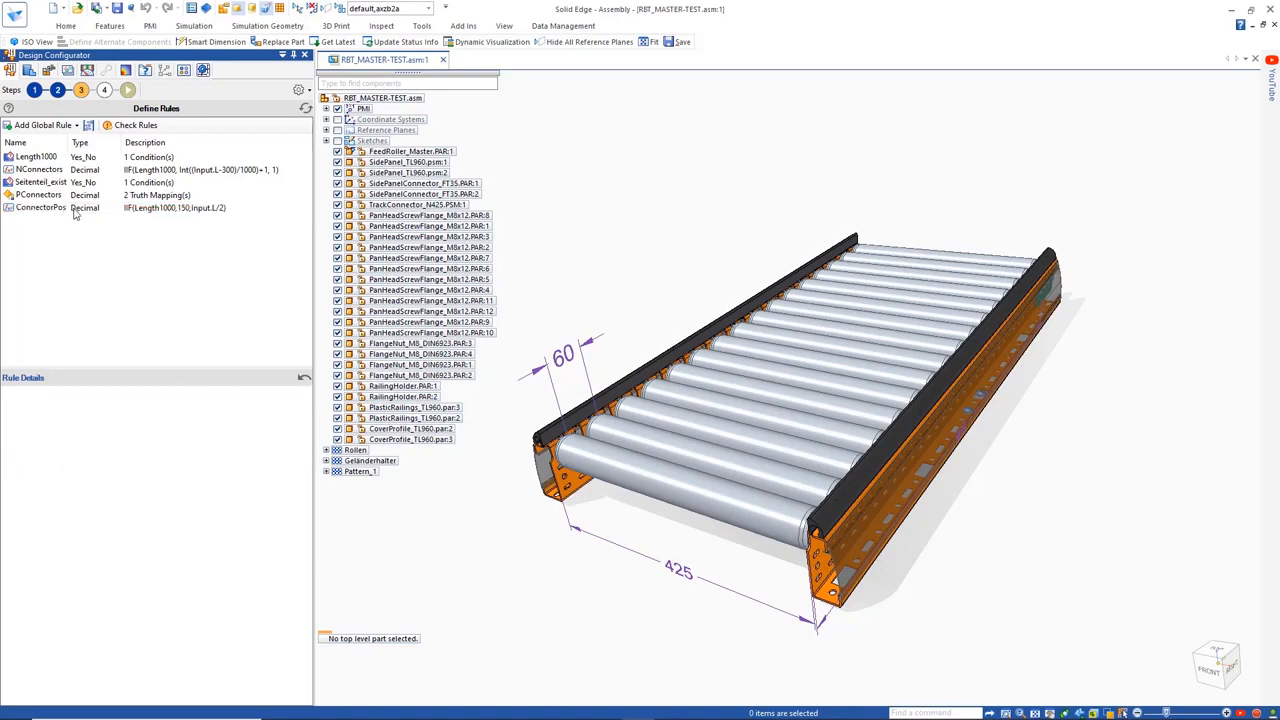
Check the global rules and proceed to defining the model actions
left_click(130, 125)
left_click(684, 394)
left_click(104, 90)
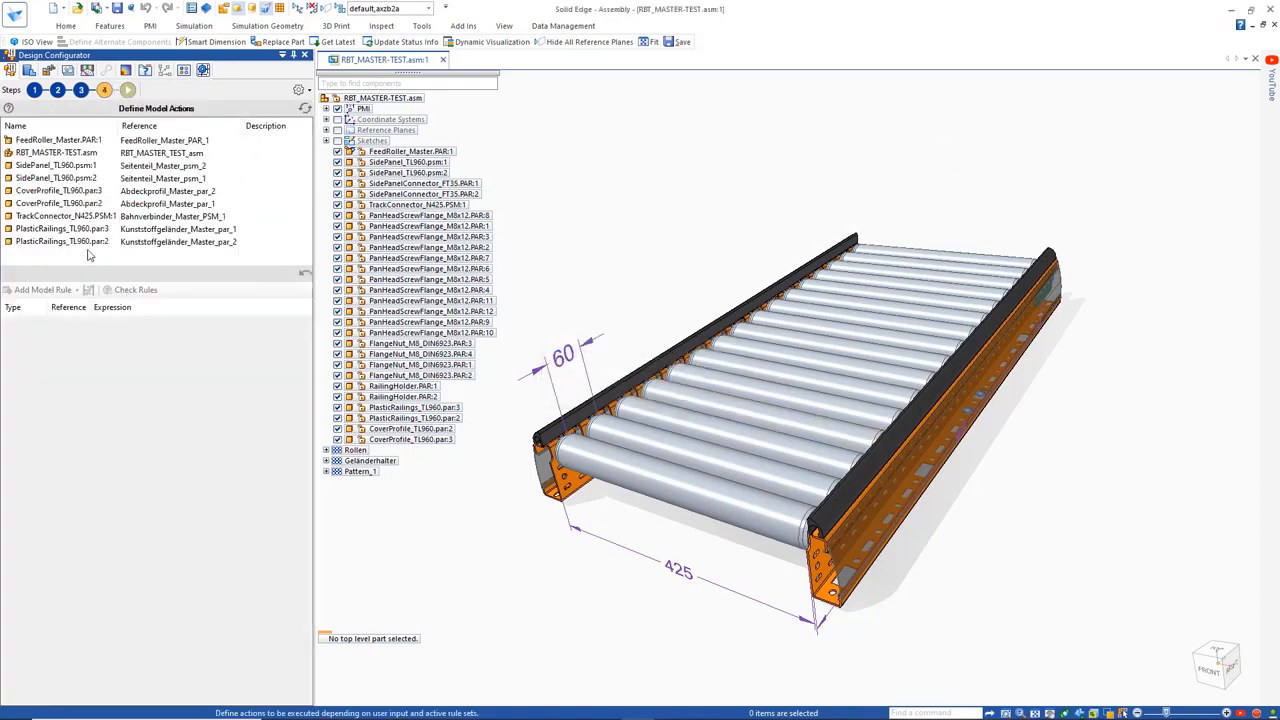
Add two Replace Model rules to FeedRoller_Master.PAR:1
left_click(70, 141)
left_click(43, 289)
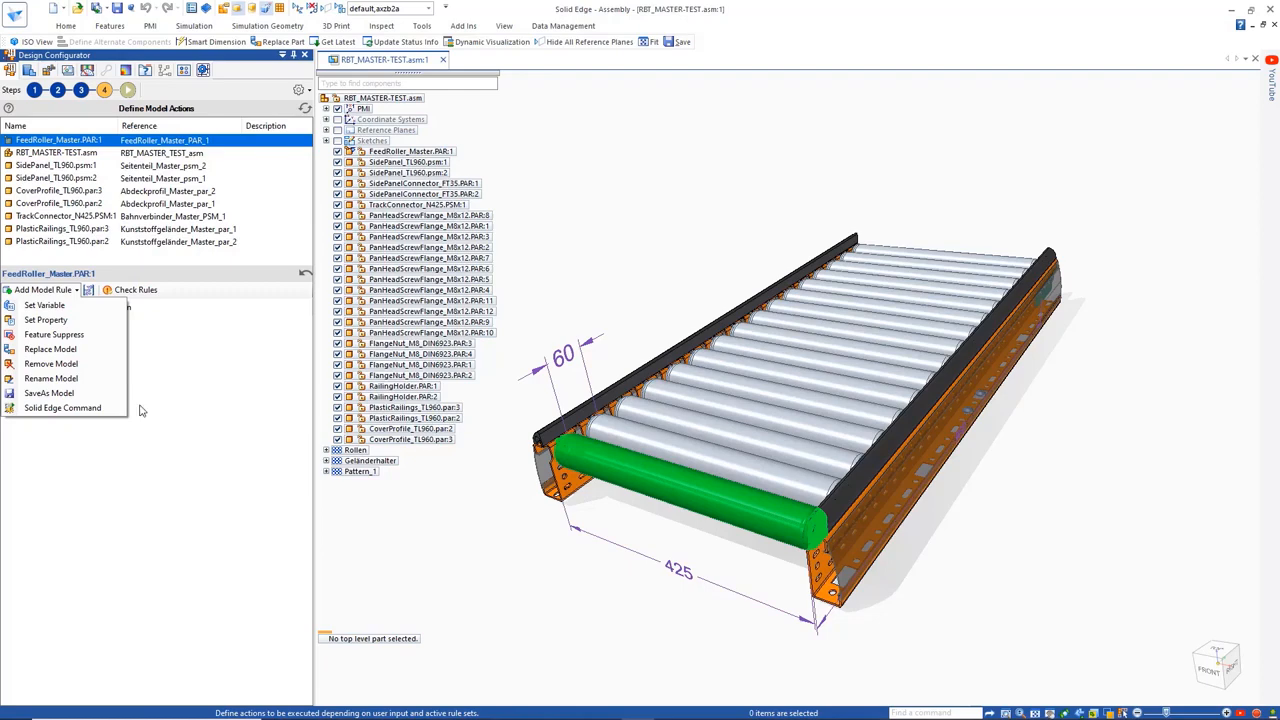
left_click(50, 349)
left_click(43, 289)
left_click(50, 349)
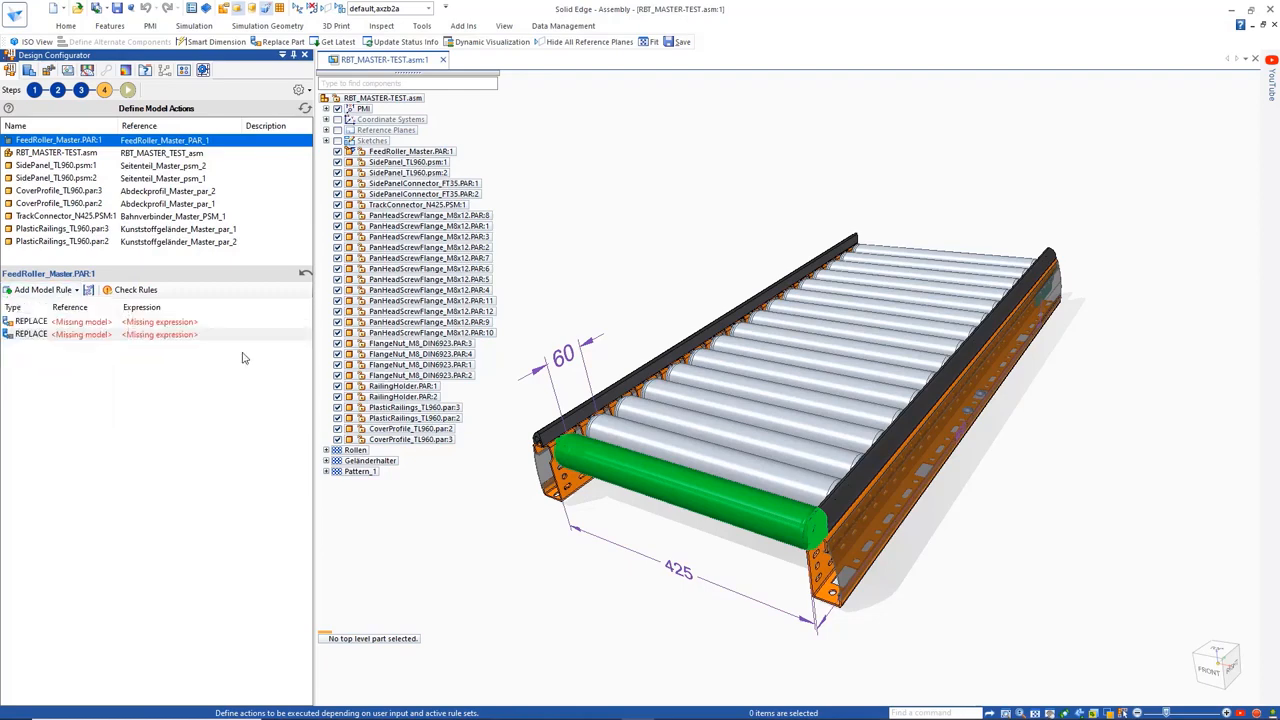
Define FeedRoller_N725.PAR as an additional alternate component for the feed roller
left_click(449, 152)
right_click(449, 155)
mouse_move(540, 292)
left_click(720, 401)
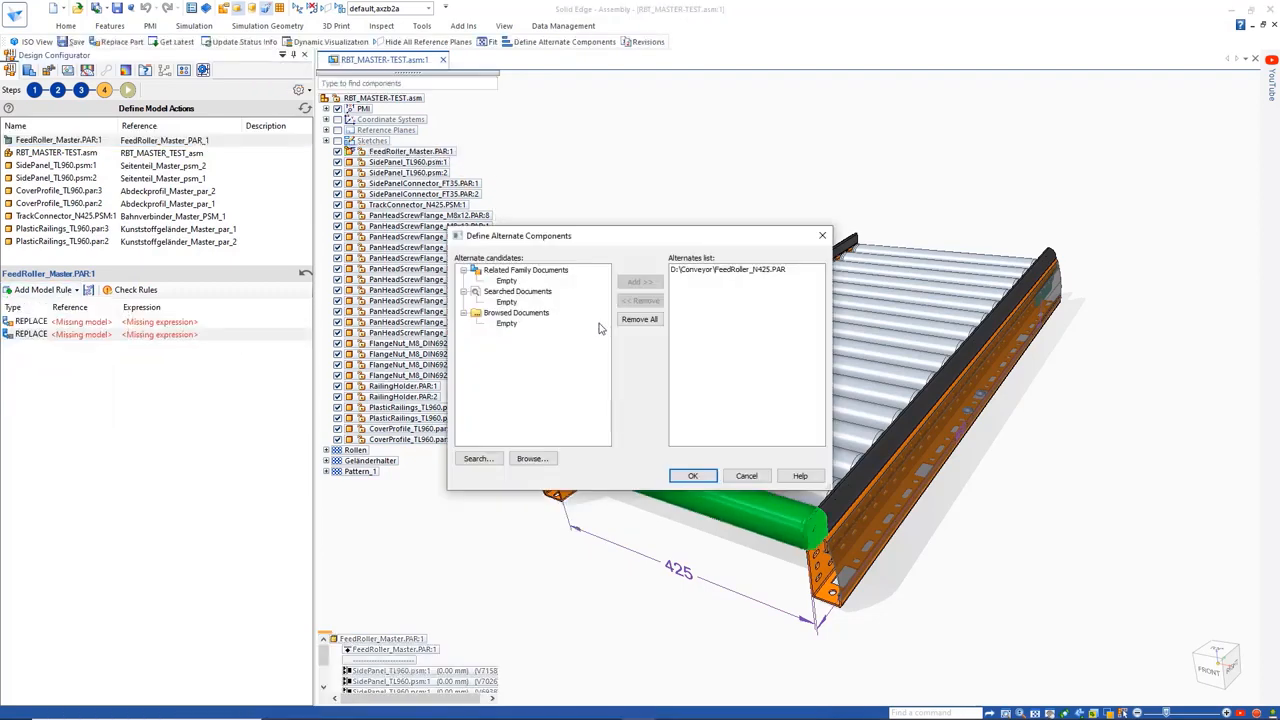
left_click(521, 461)
double_click(619, 416)
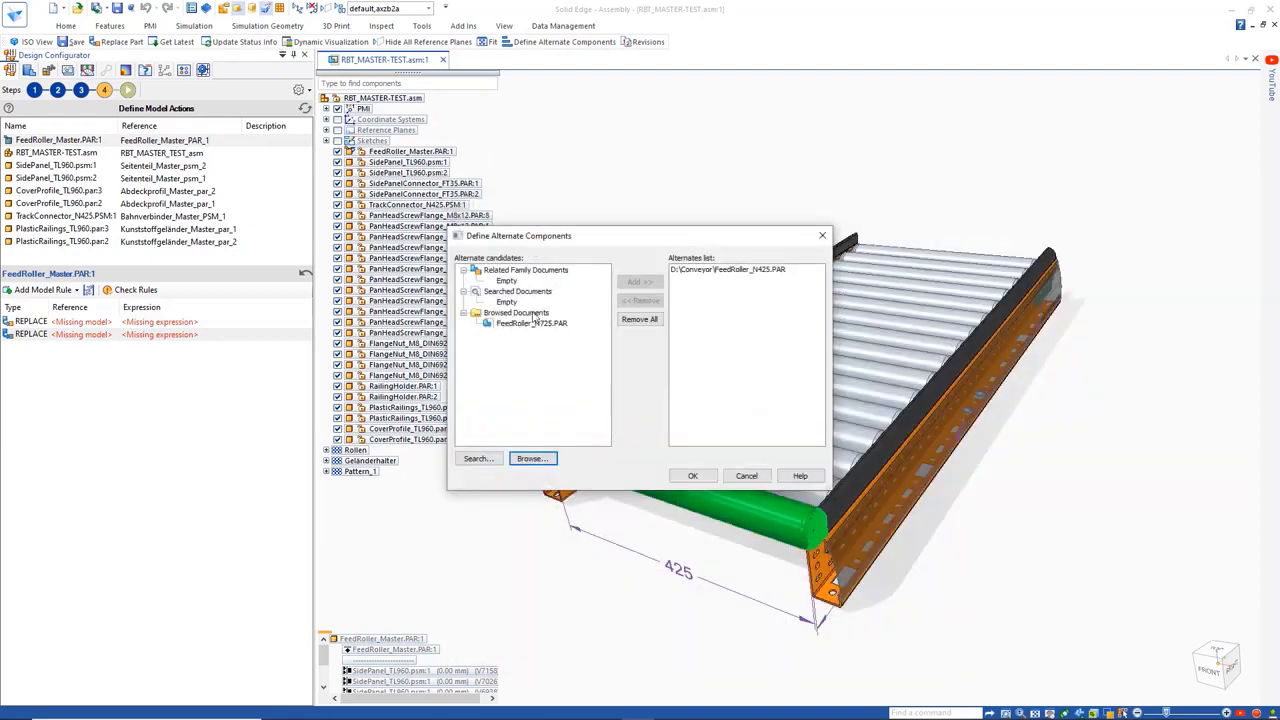
left_click(534, 323)
left_click(640, 282)
left_click(692, 475)
Set the feed roller's first replace rule to FeedRoller_N425.PAR with the expression Input.W=425
left_click(80, 321)
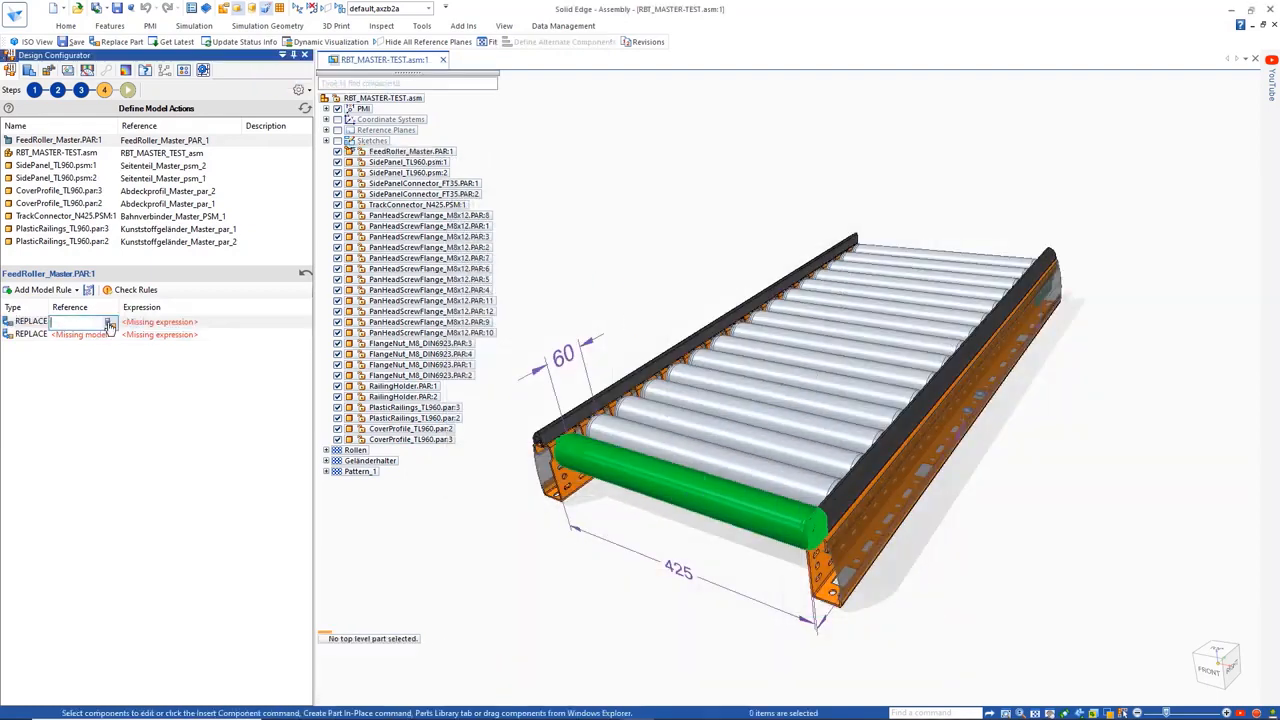
left_click(110, 322)
double_click(587, 264)
left_click(160, 321)
left_click(305, 323)
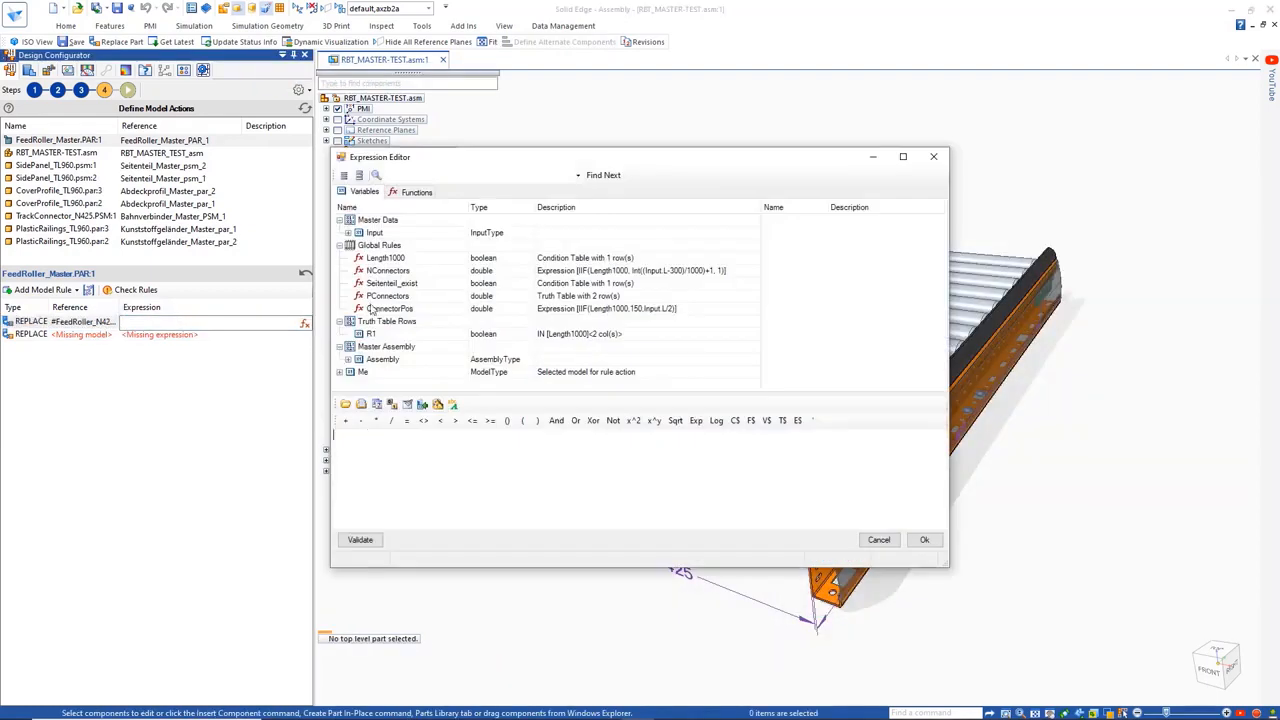
double_click(374, 246)
type("=425")
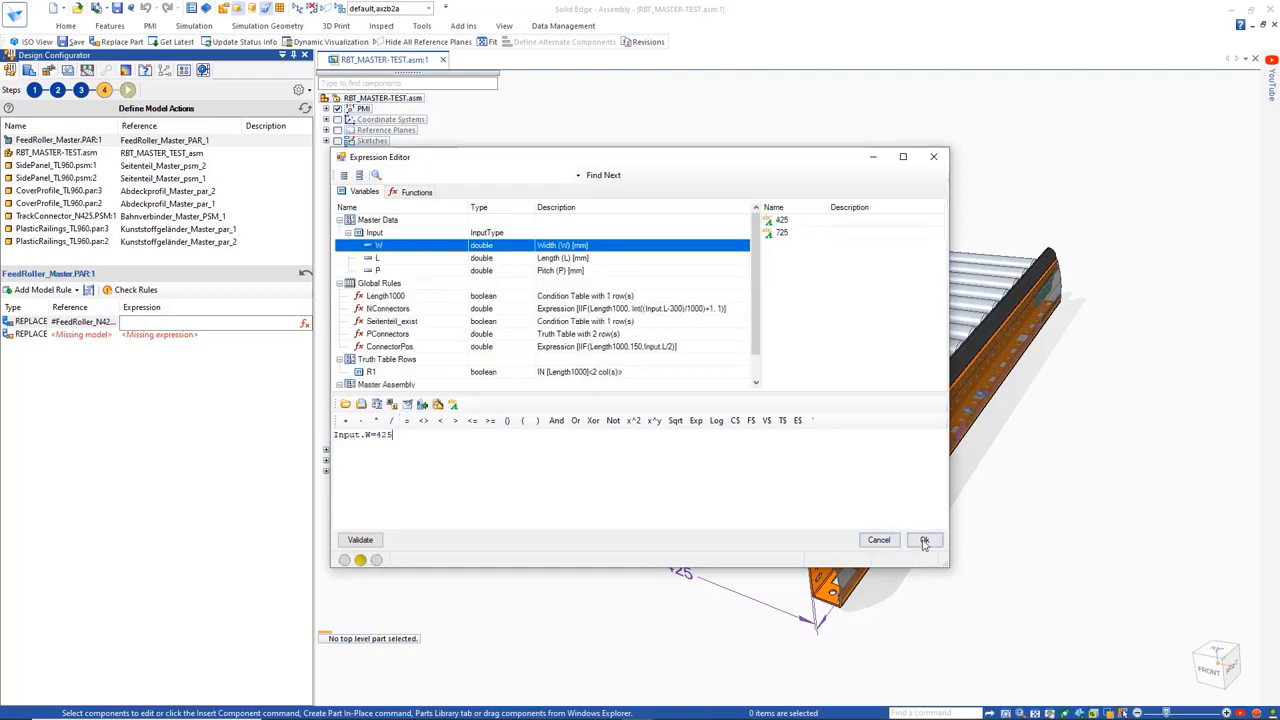
left_click(924, 539)
Set the second replace rule to FeedRoller_N725.PAR, copying the first rule's expression and changing it to Input.W=725
left_click(105, 336)
left_click(109, 336)
double_click(570, 274)
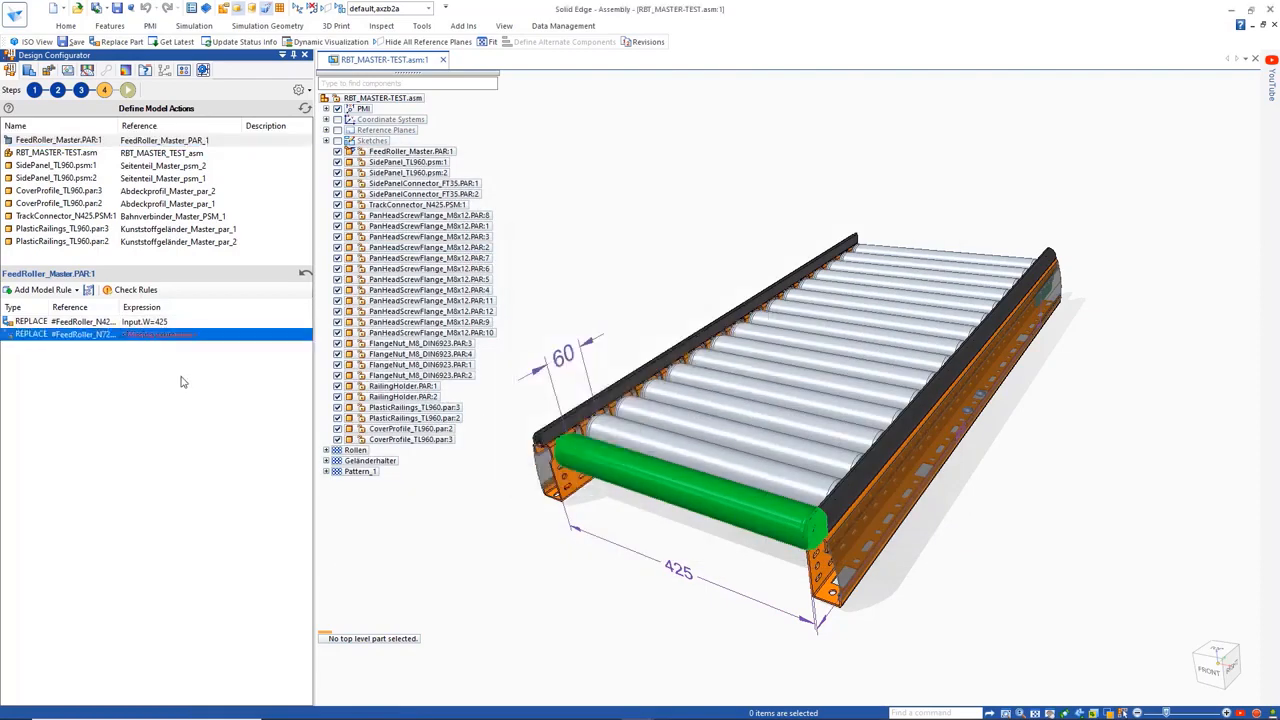
left_click(174, 322)
right_click(174, 322)
key("ctrl+c")
left_click(196, 363)
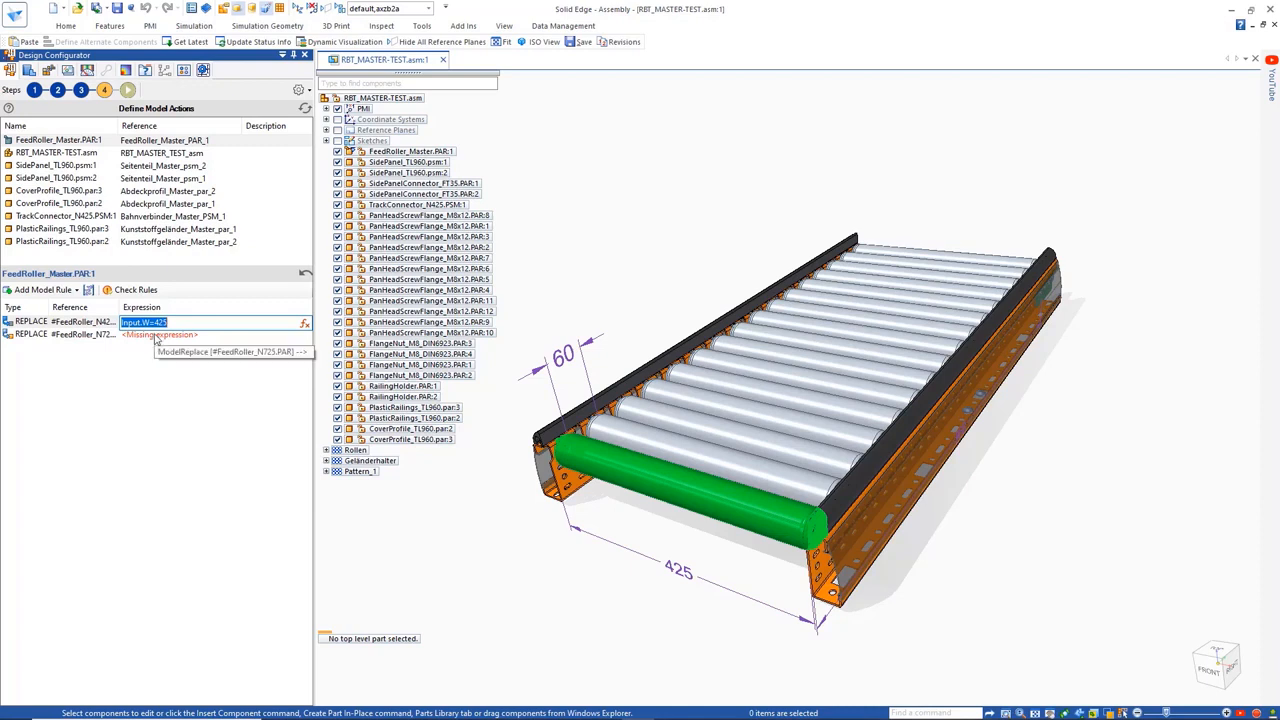
right_click(171, 336)
left_click(198, 393)
type("725")
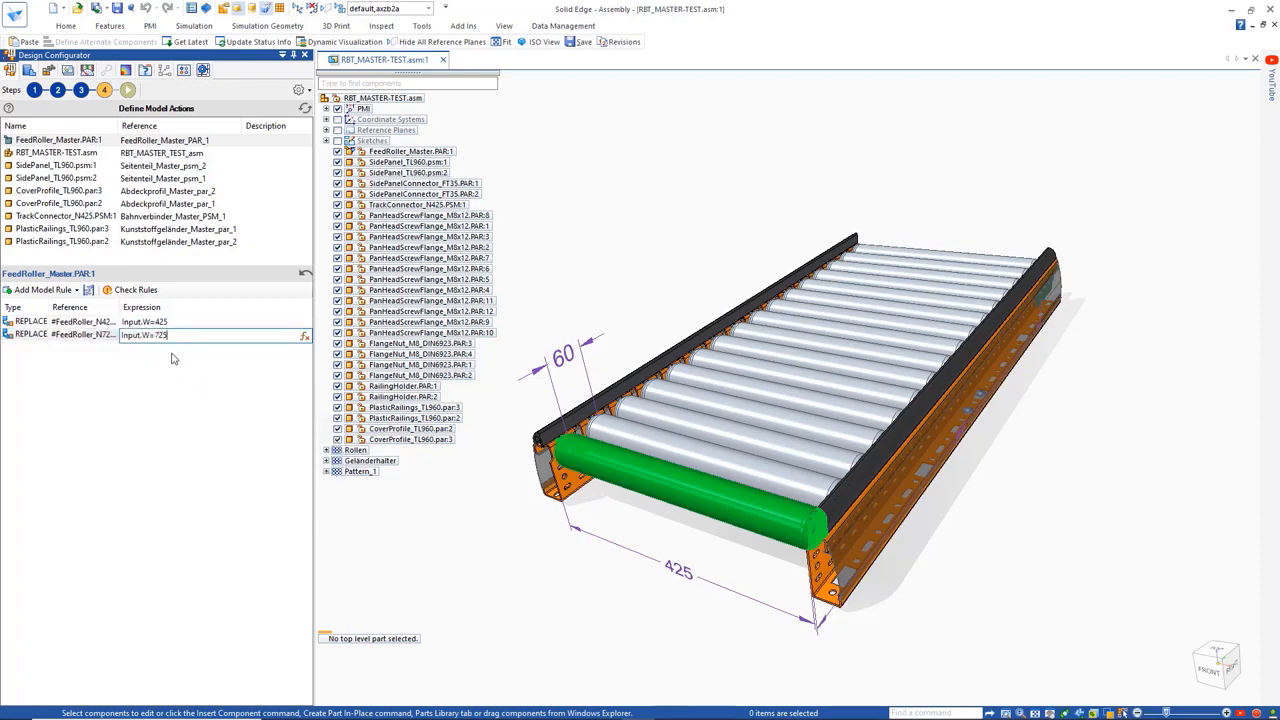
left_click(149, 380)
Add three more Set Variable rules to RBT_MASTER-TEST.asm
left_click(84, 153)
left_click(53, 292)
left_click(50, 306)
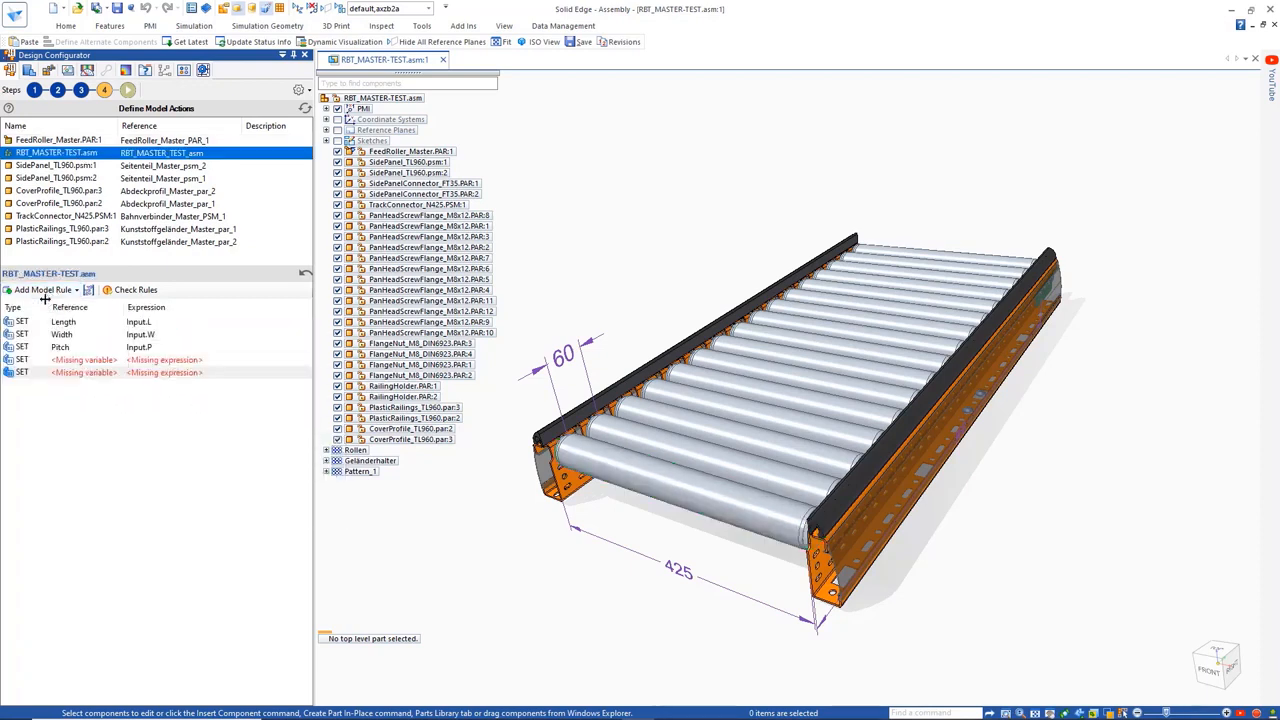
left_click(46, 293)
left_click(48, 306)
Assign the ConnectorPos variable to the first empty Set rule and drive it with the ConnectorPos global rule
left_click(107, 361)
left_click(113, 362)
double_click(532, 380)
left_click(165, 360)
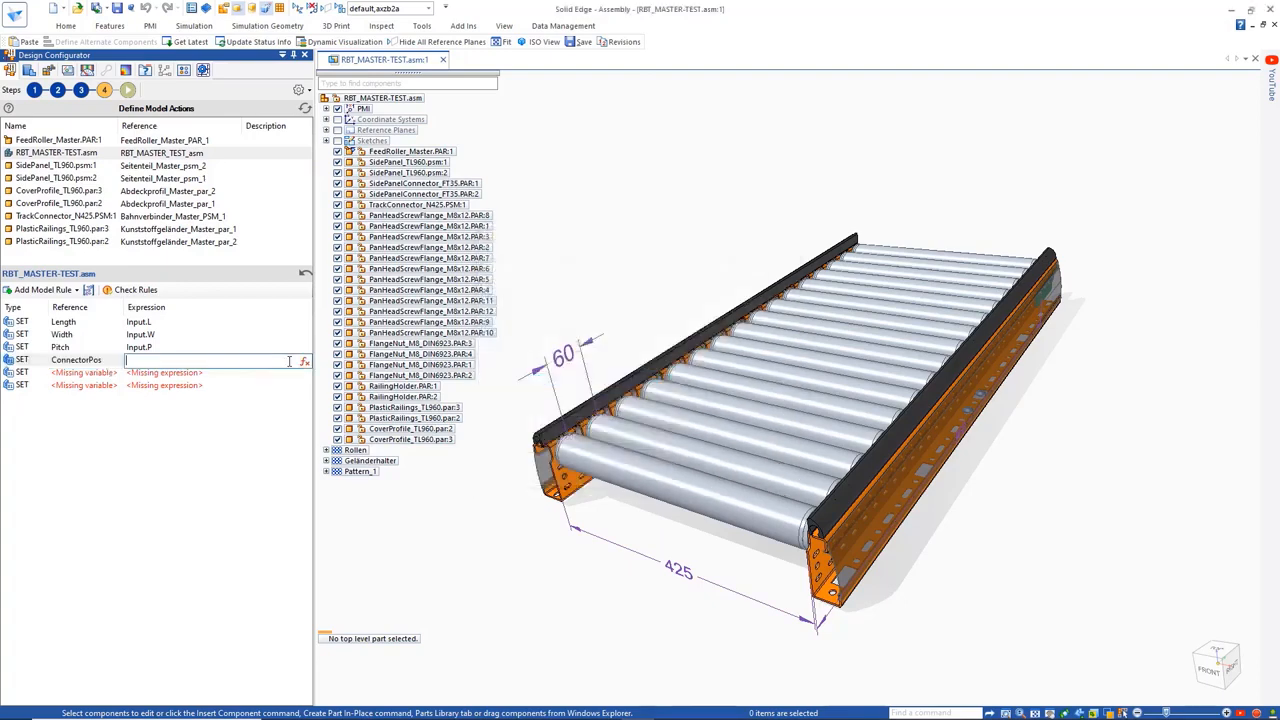
left_click(305, 364)
double_click(391, 310)
key("Return")
Assign the PConnector variable to the next empty Set rule and drive it with the PConnectors global rule
left_click(105, 373)
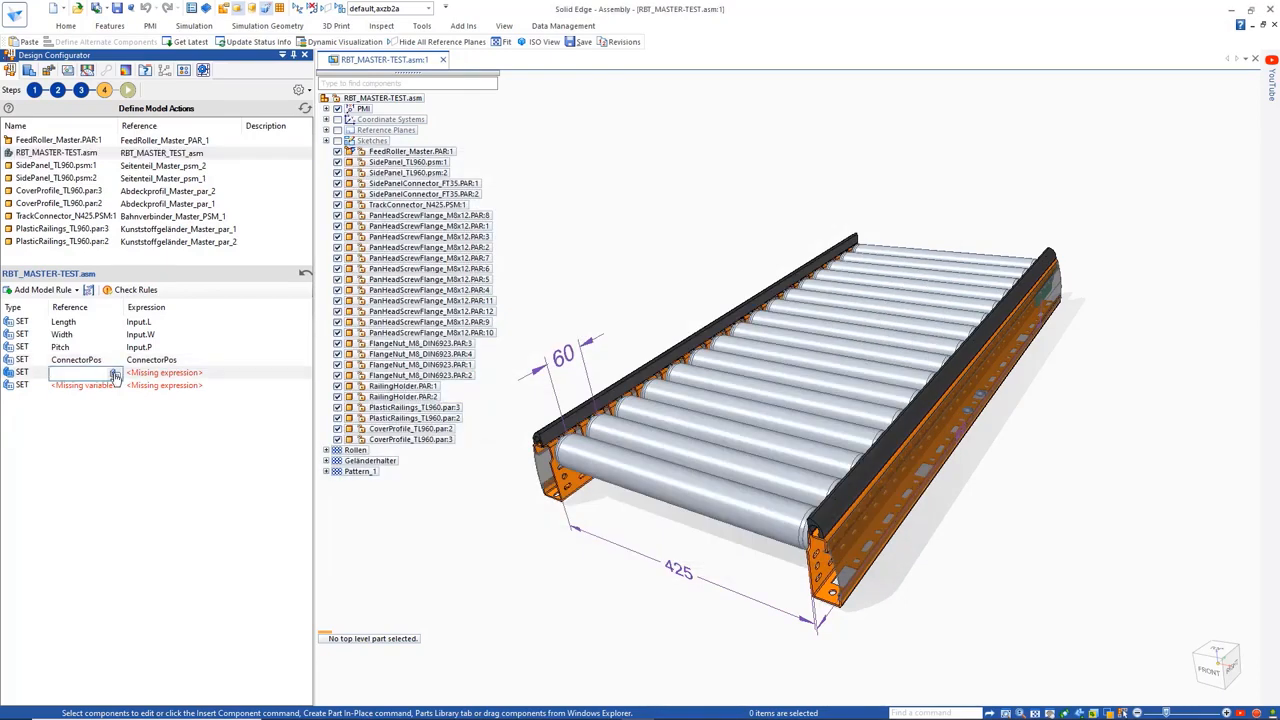
left_click(114, 374)
double_click(524, 393)
left_click(211, 374)
left_click(304, 376)
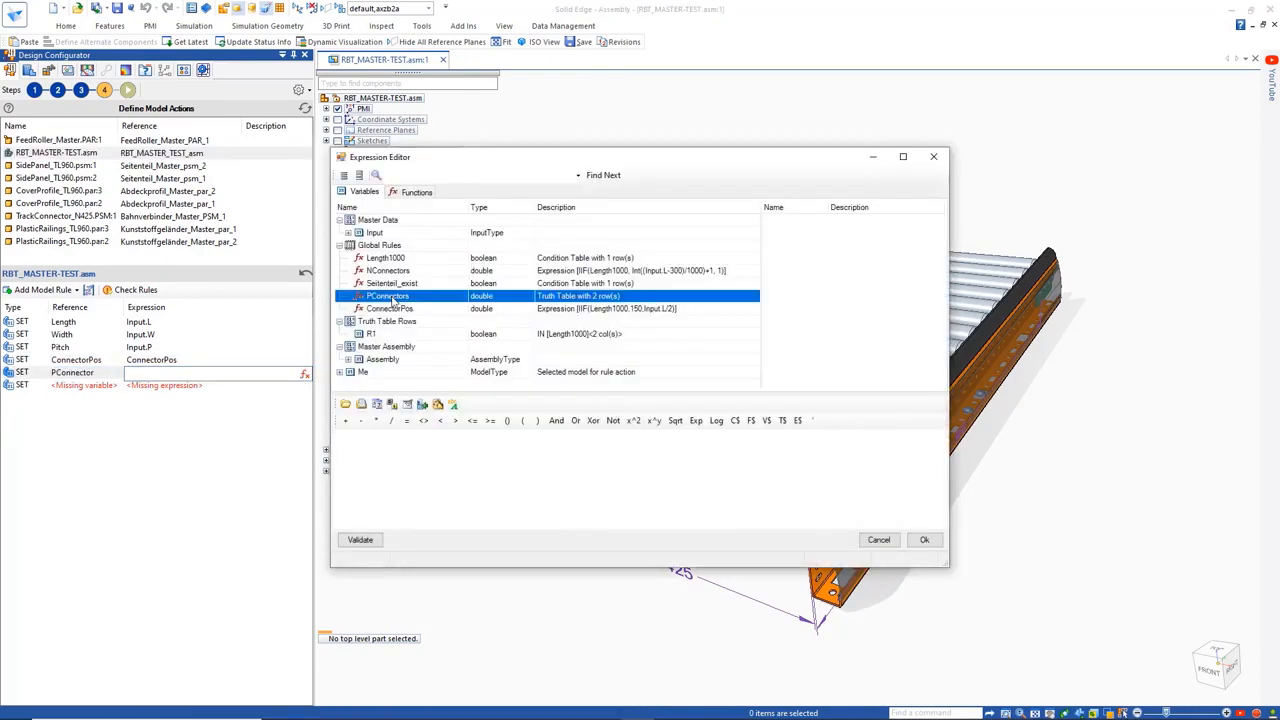
double_click(400, 292)
key("Return")
Assign the NConnector variable to the last Set rule and drive it with the NConnectors global rule
left_click(105, 385)
left_click(115, 386)
double_click(510, 403)
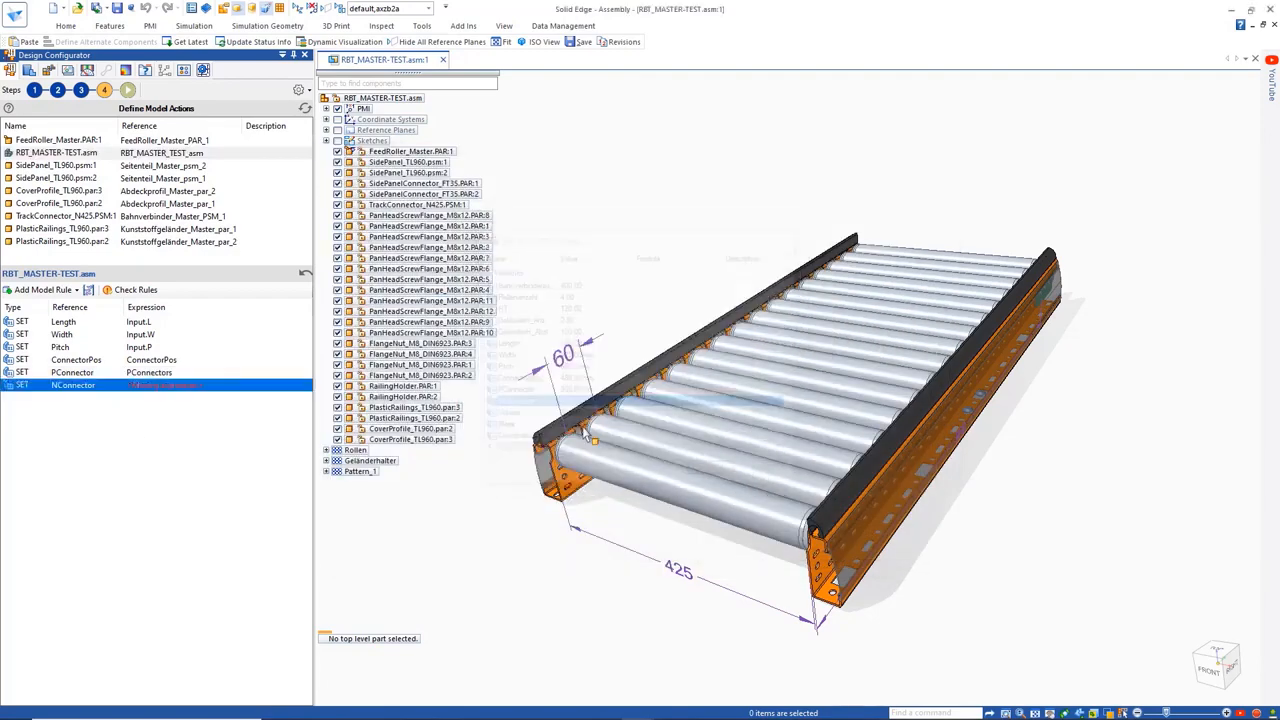
left_click(211, 386)
left_click(305, 385)
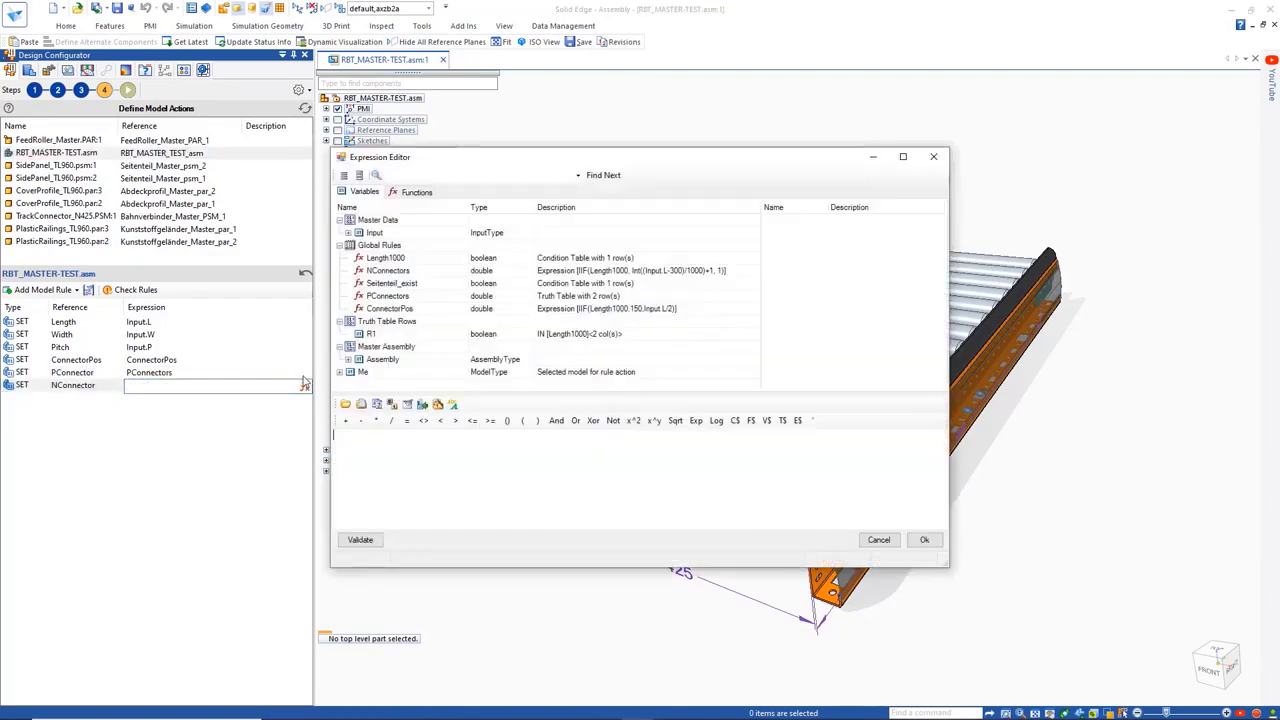
double_click(390, 271)
left_click(924, 540)
Add a SaveAs rule with the expression "CONVEYOR_"+Input.L+Input.W+Input.P+".stp", and move RBT_MASTER-TEST.asm to the end of the model list
left_click(45, 289)
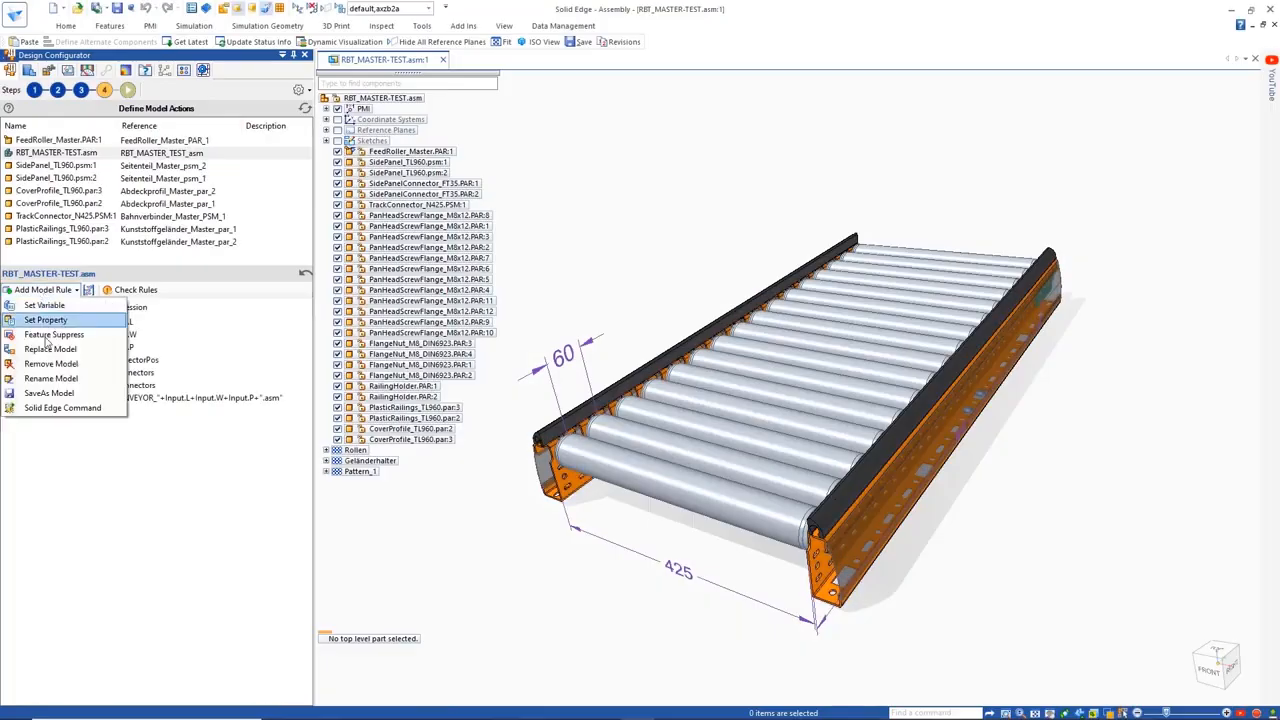
left_click(48, 393)
left_click(147, 398)
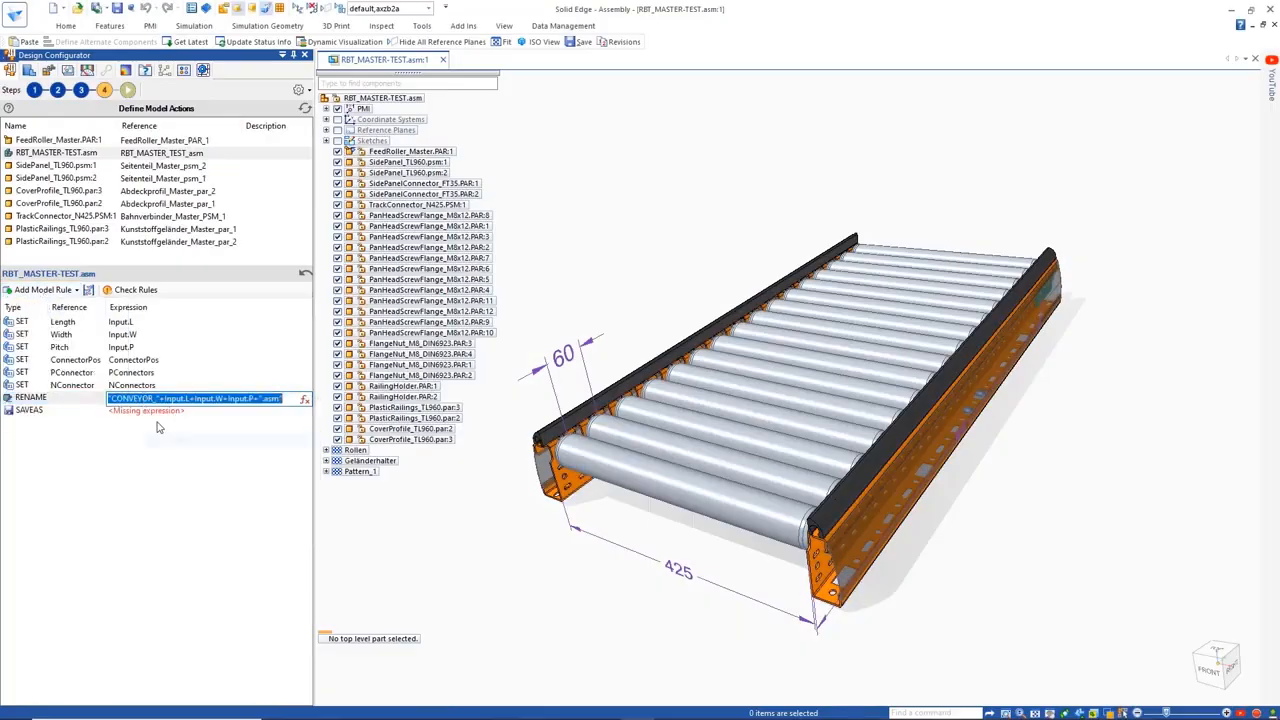
key("ctrl+c")
left_click(150, 411)
right_click(155, 411)
left_click(186, 476)
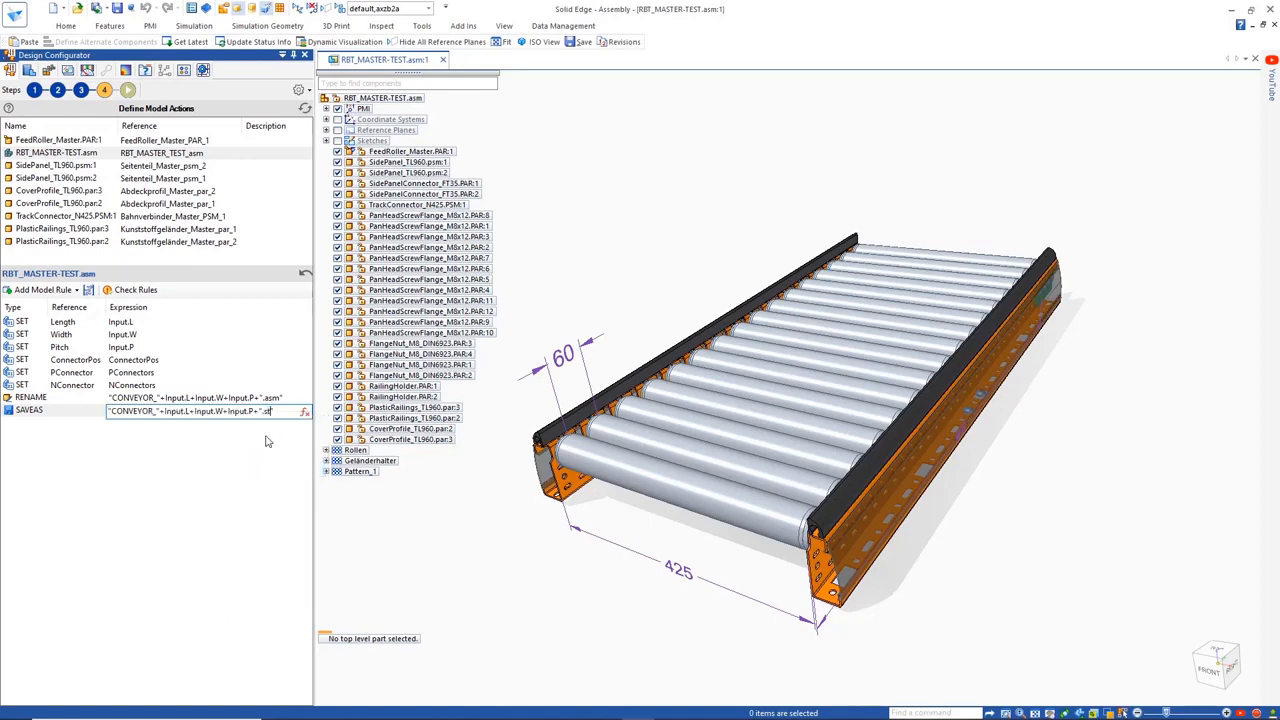
left_click(249, 438)
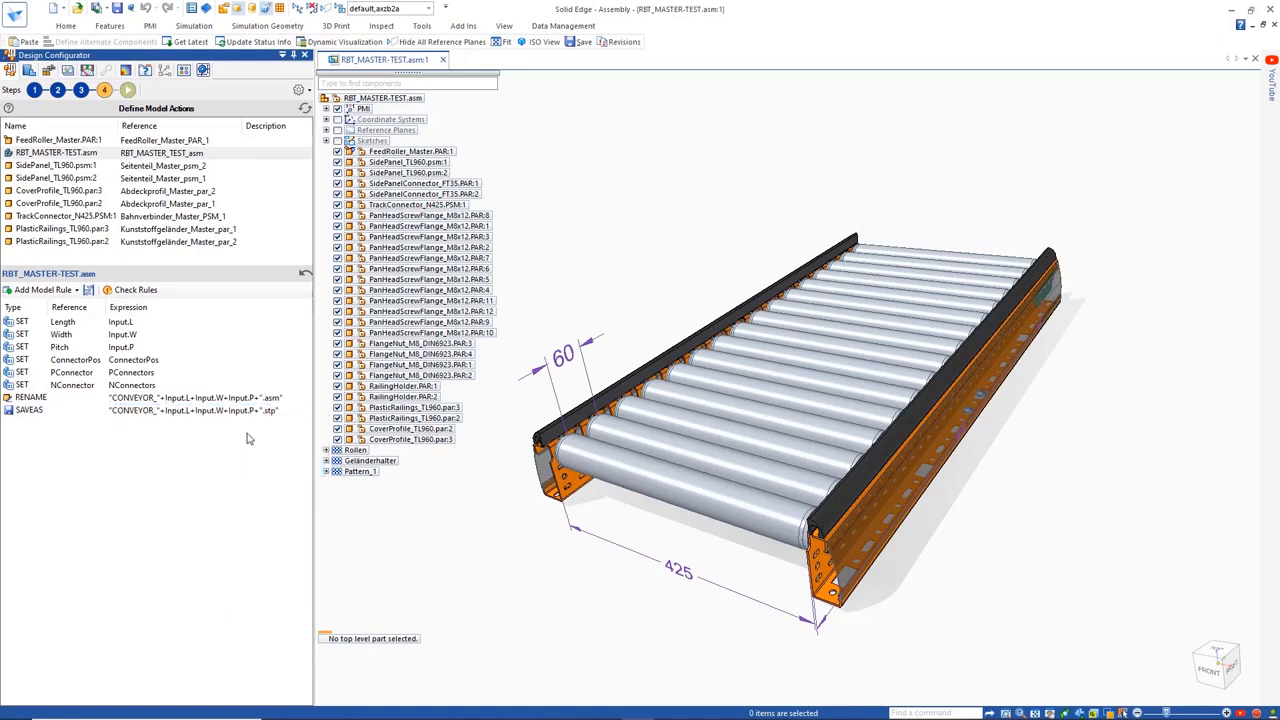
left_click_drag(67, 157, 115, 252)
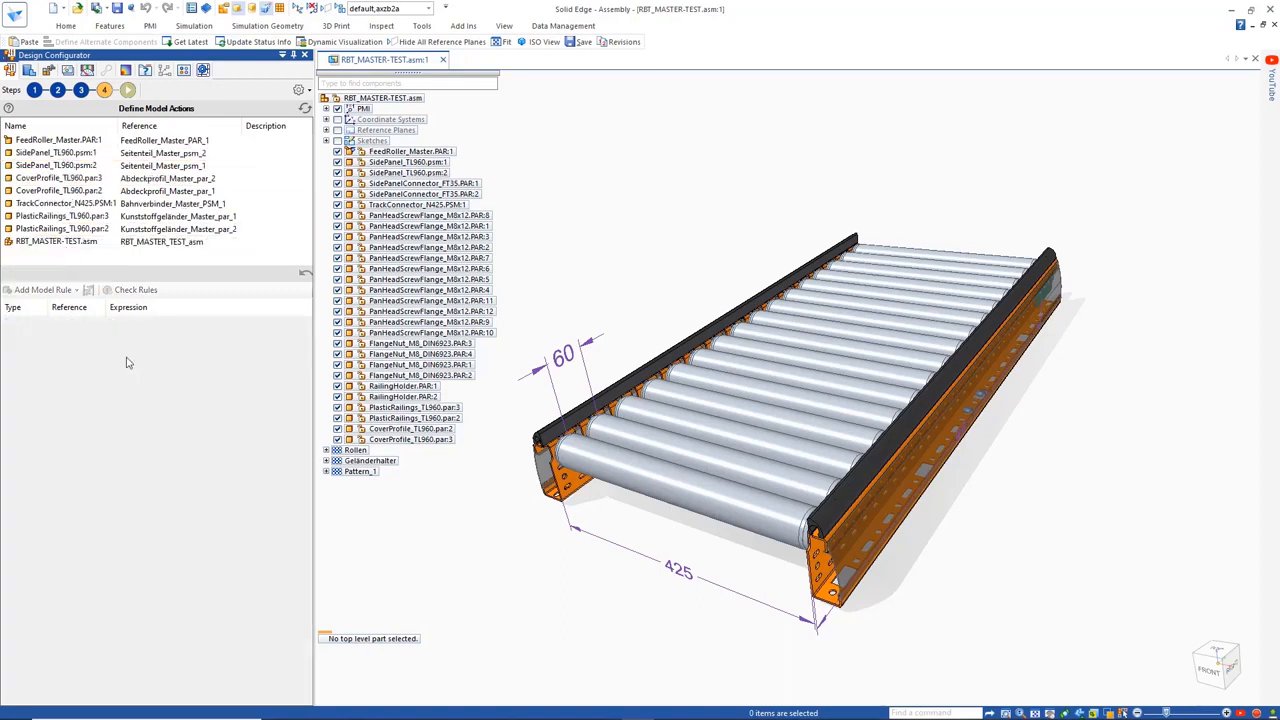
Execute the configuration process with Length 1440, Width 725 and Pitch 60
left_click(128, 90)
left_click(150, 290)
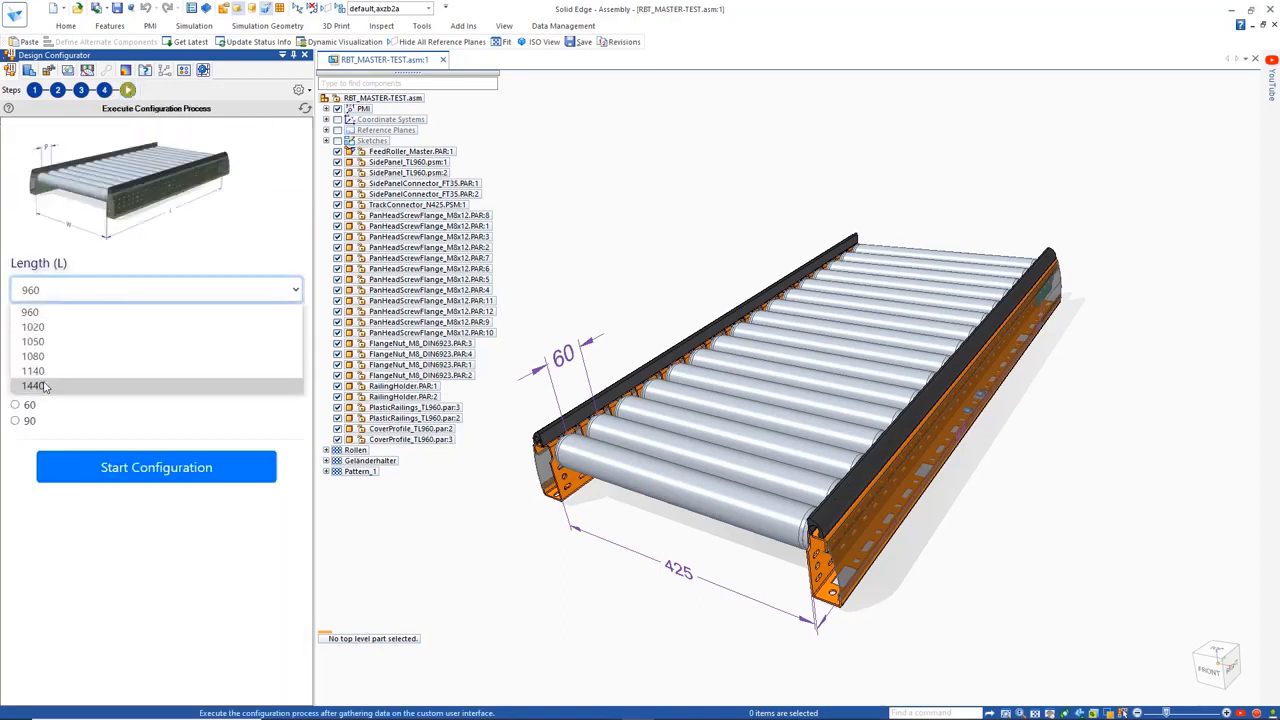
left_click(35, 381)
left_click(40, 355)
left_click(30, 386)
left_click(110, 467)
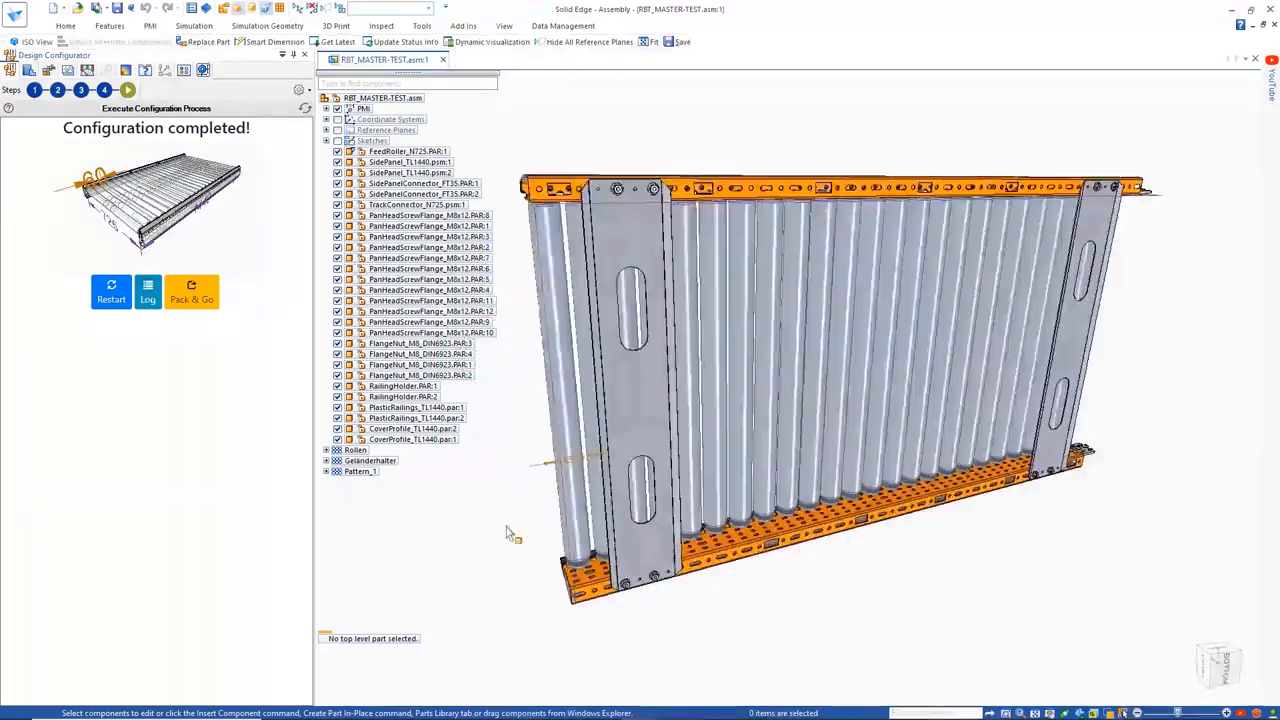
Restart the configuration form and run it with Length 960 and Width 425
left_click(111, 292)
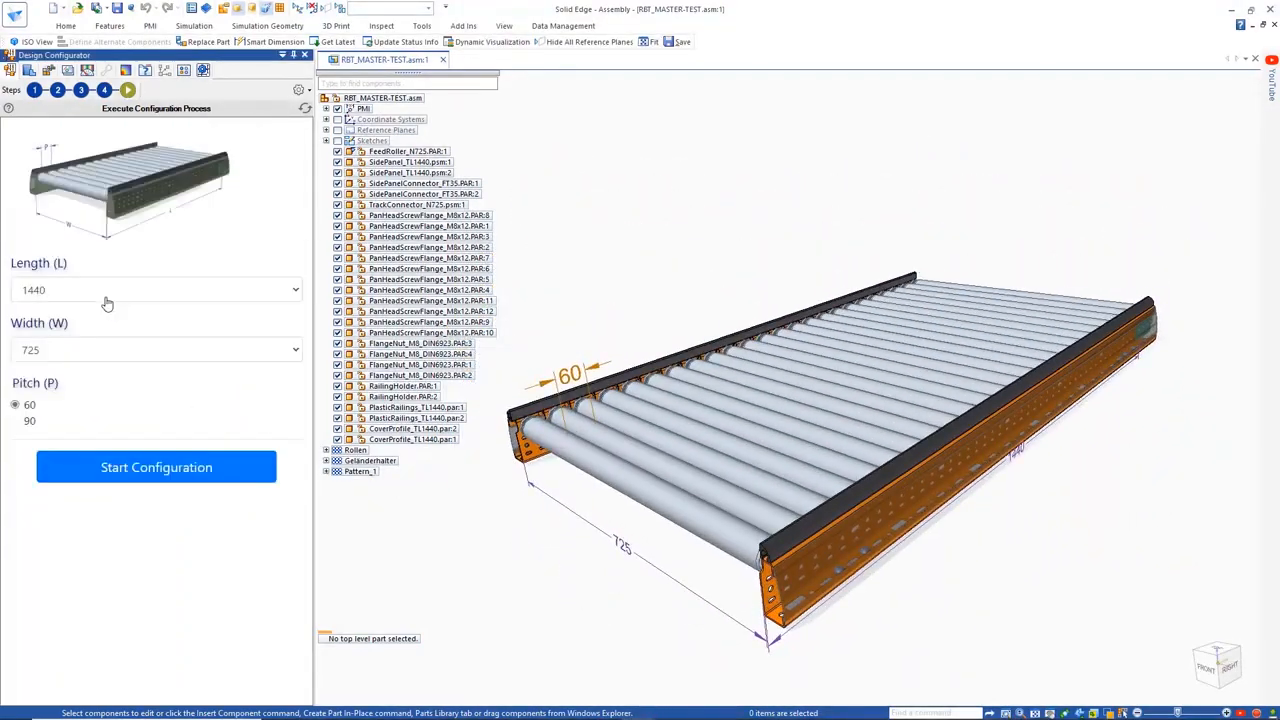
left_click(106, 290)
left_click(30, 312)
left_click(33, 349)
left_click(83, 470)
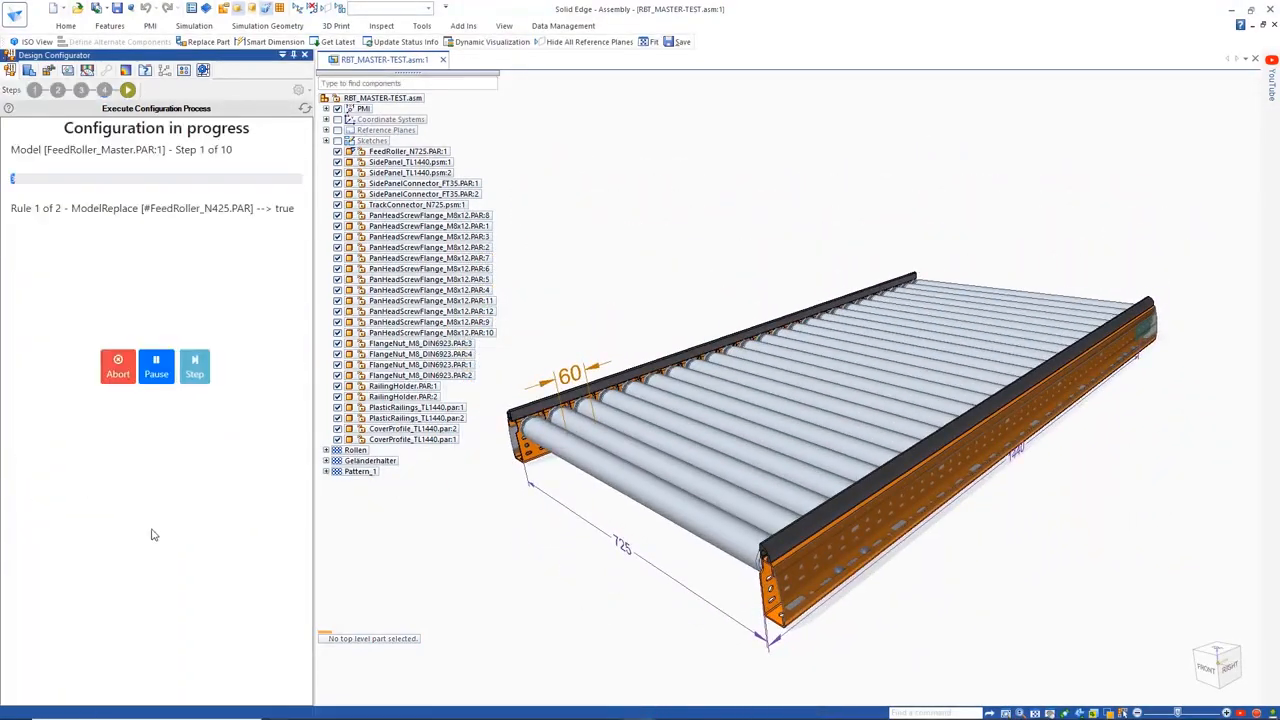